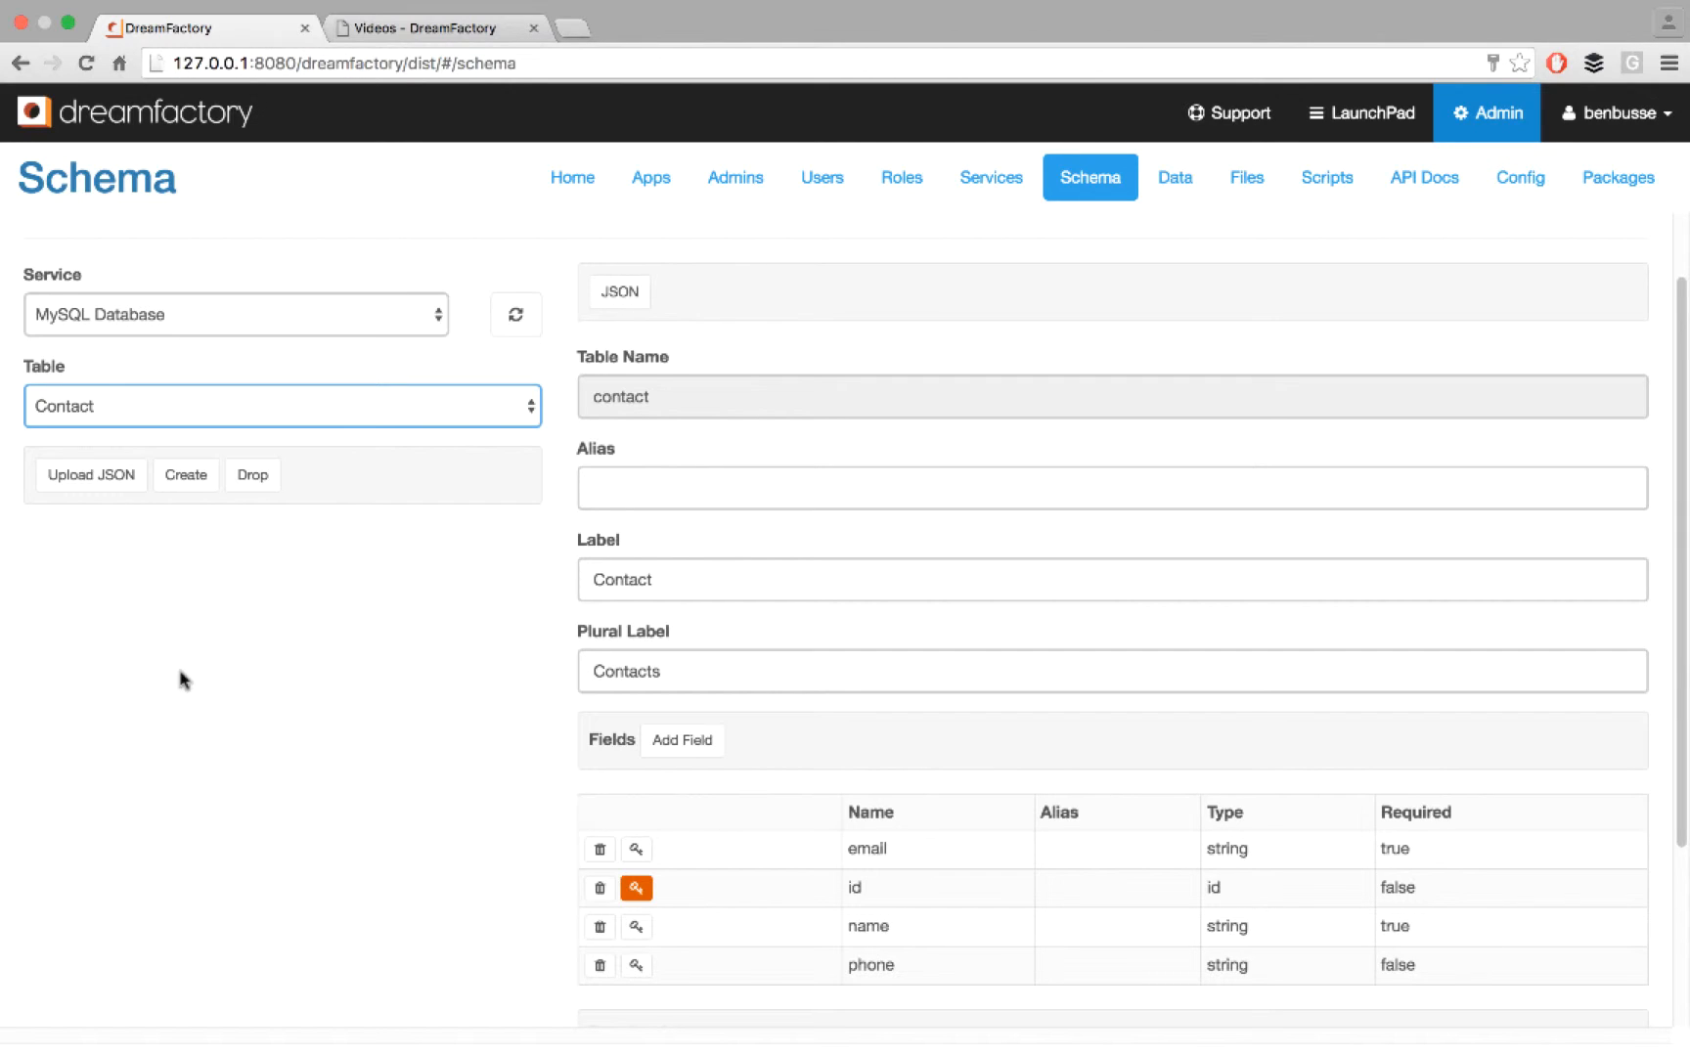
- View the tutorials list on the DreamFactory wiki's Videos page, and return to the DreamFactory admin console
click(426, 29)
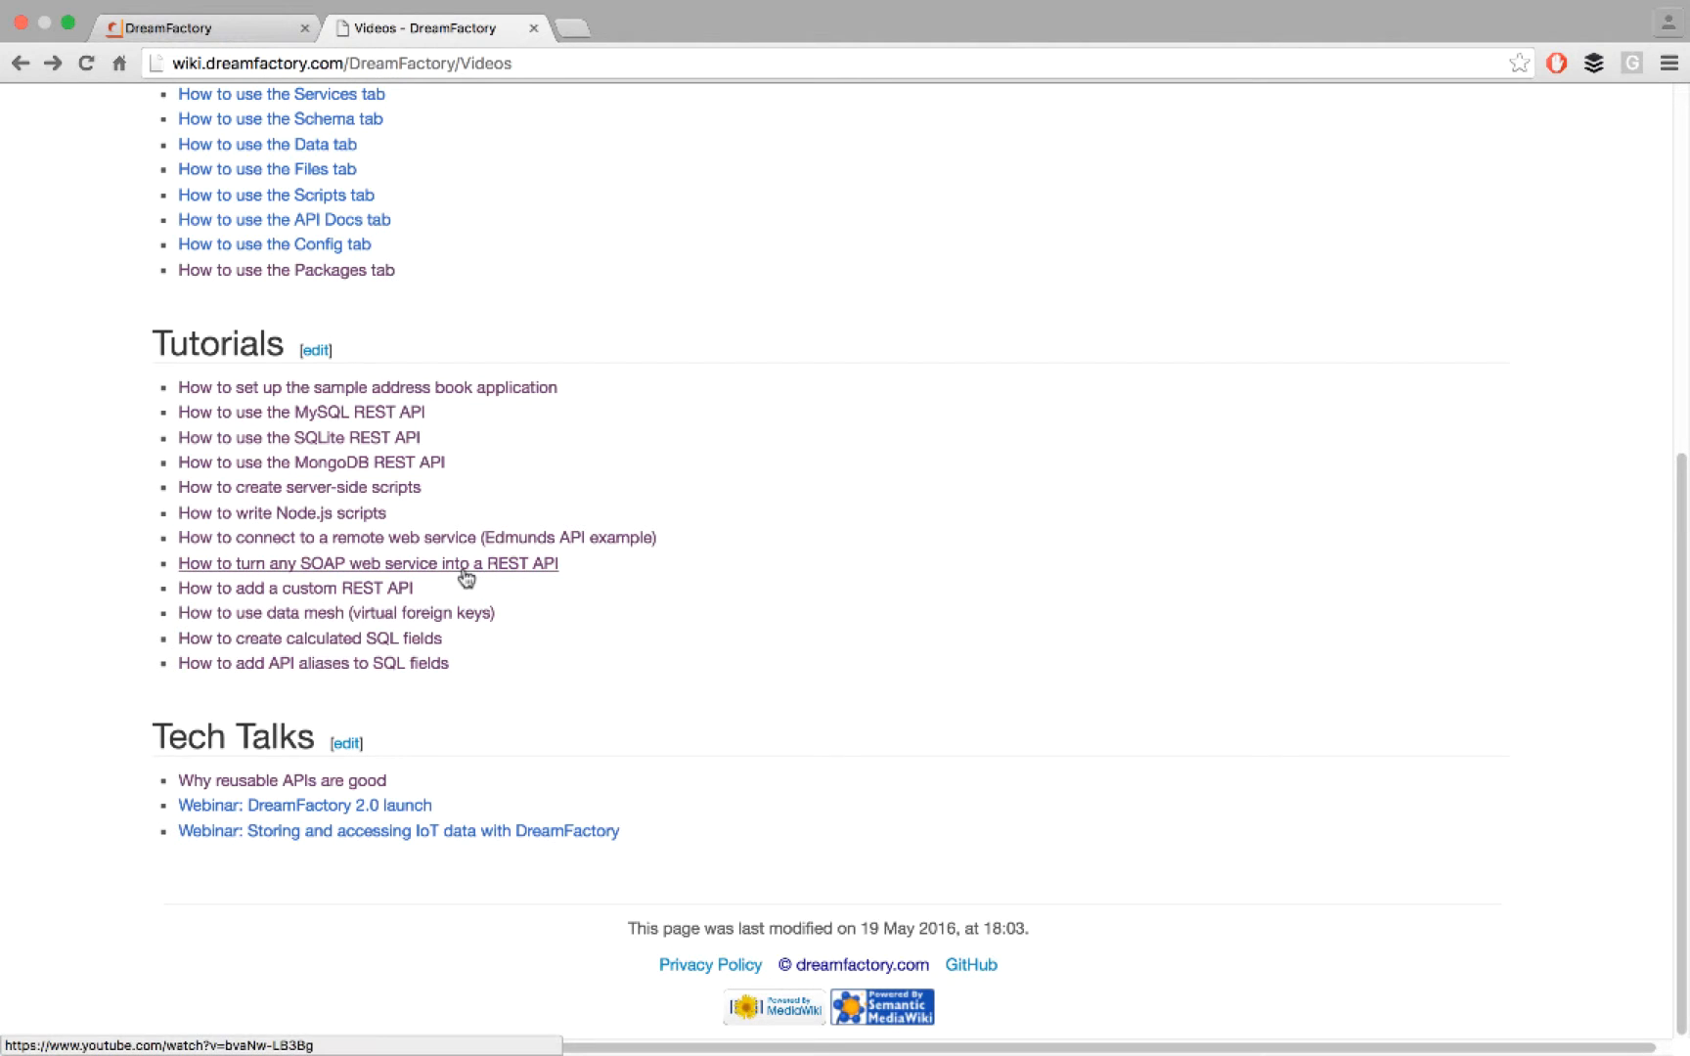
click(163, 30)
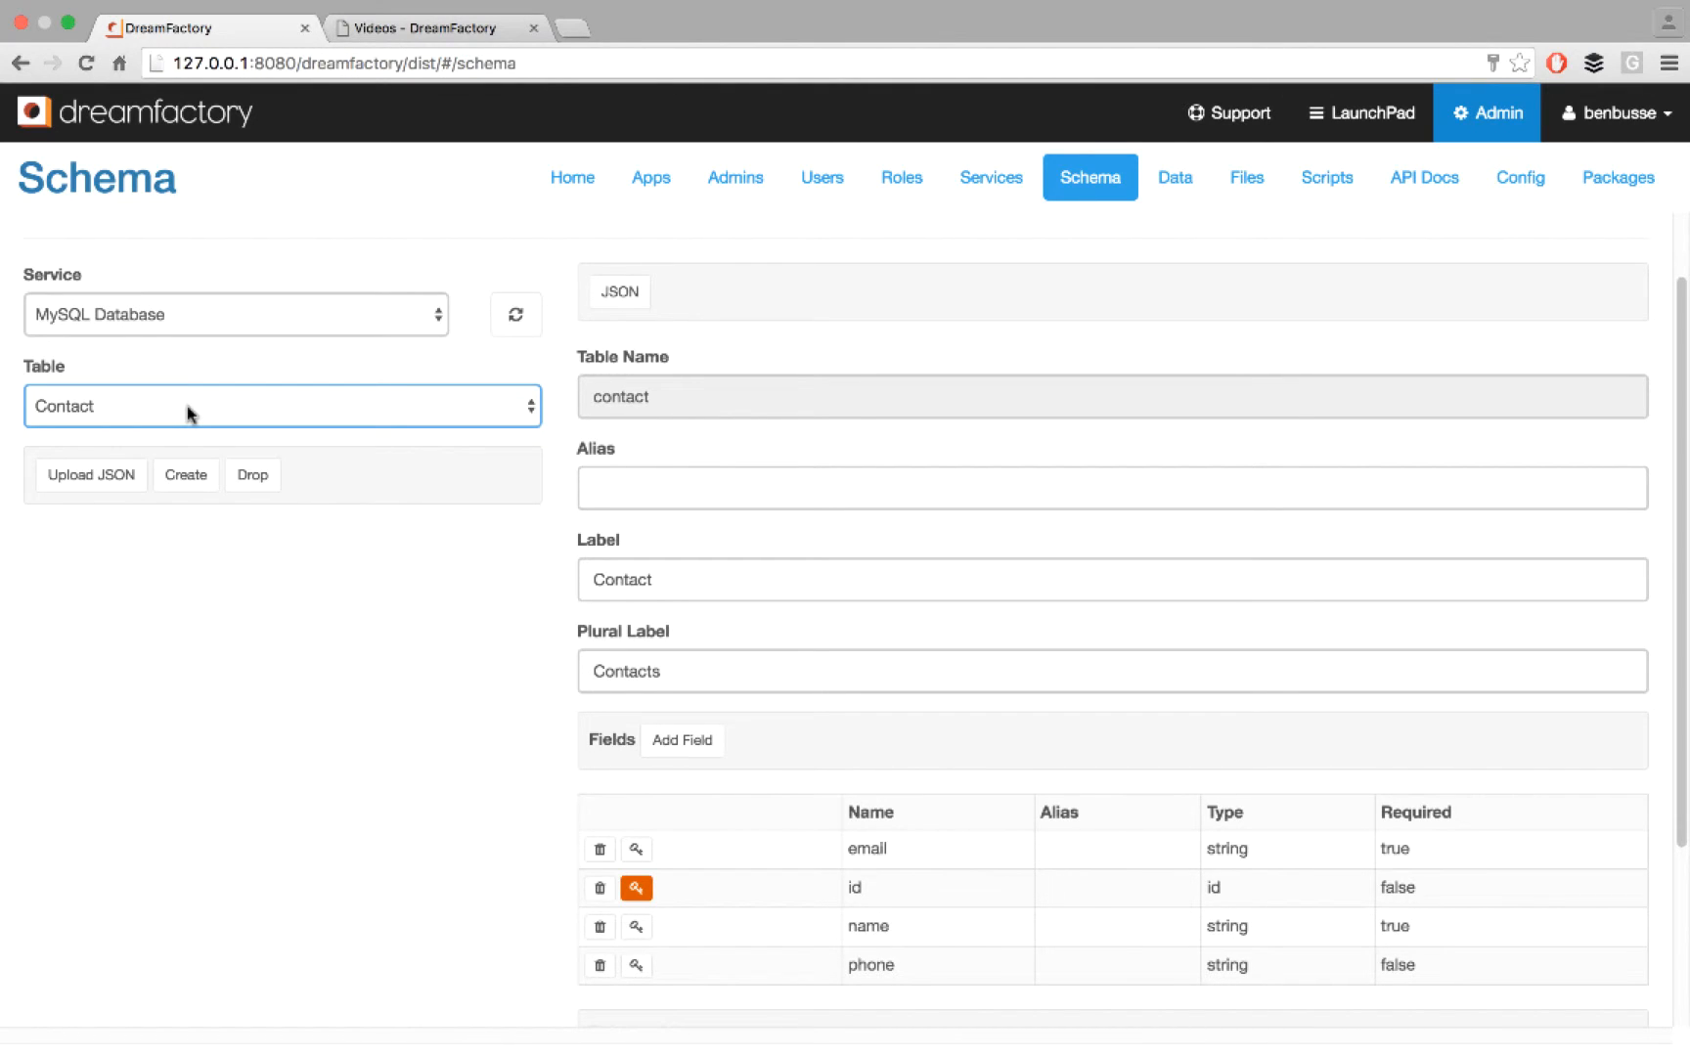
- Load the schema of the Customer table from the MongoDB service
click(425, 316)
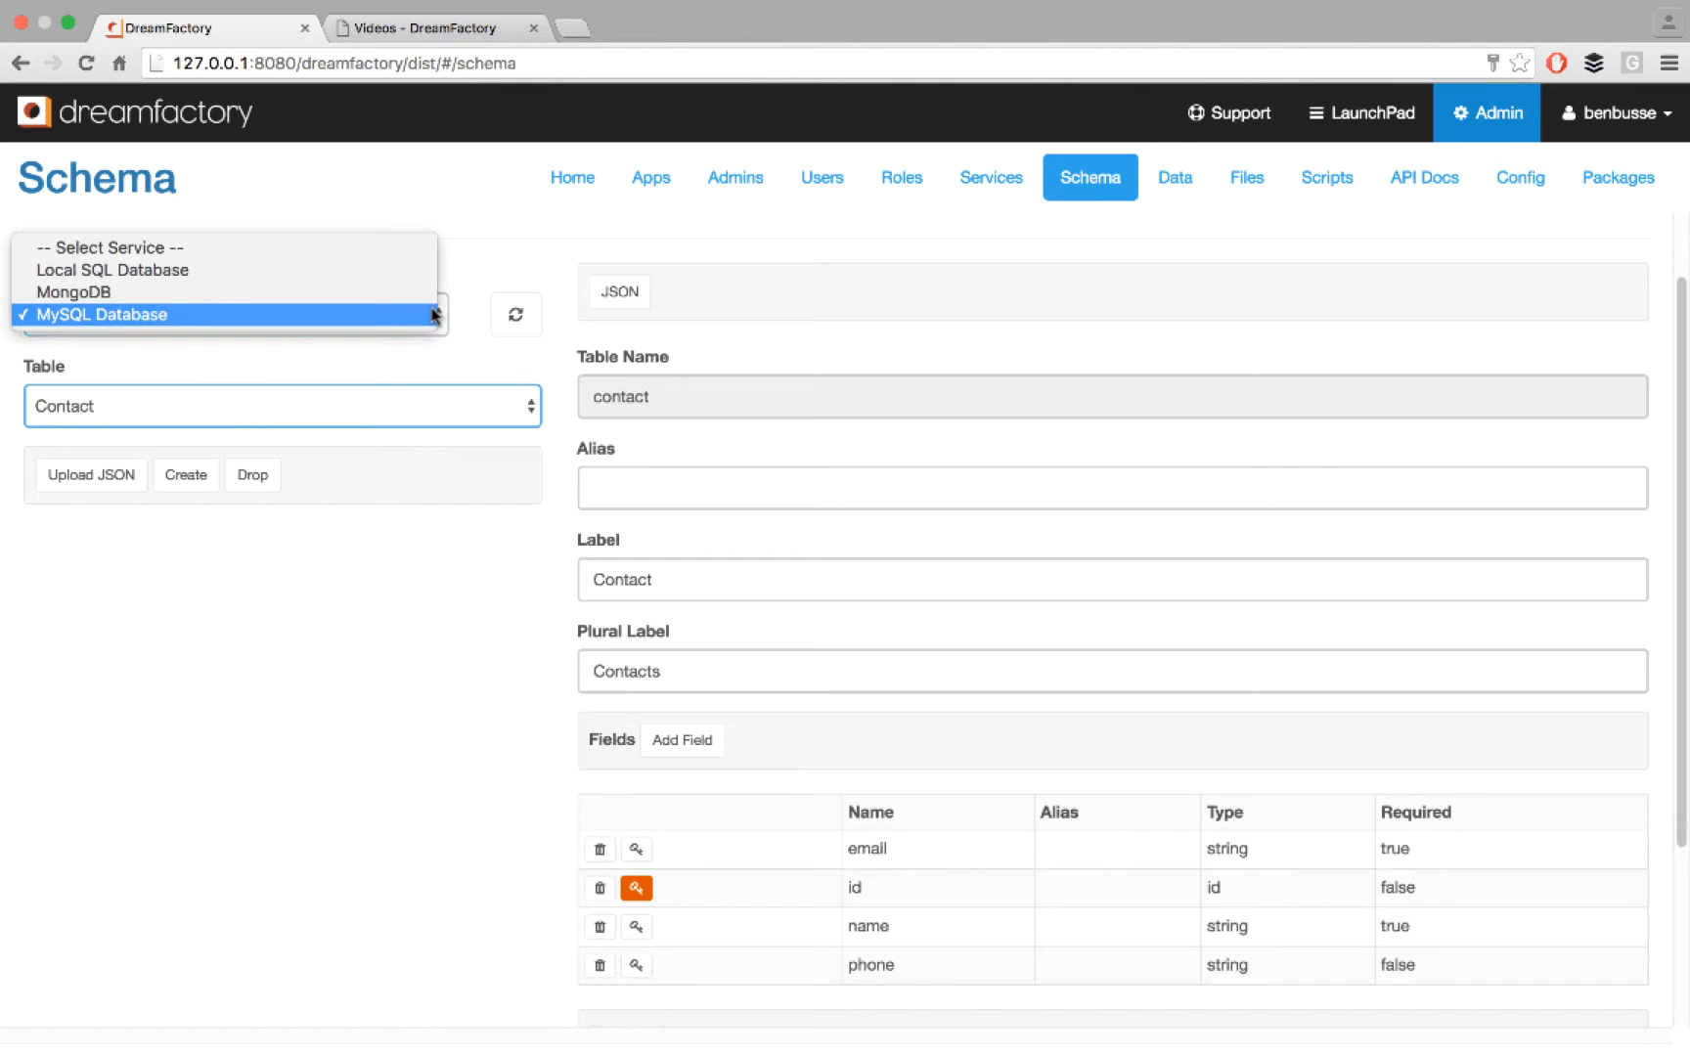
click(324, 308)
click(254, 423)
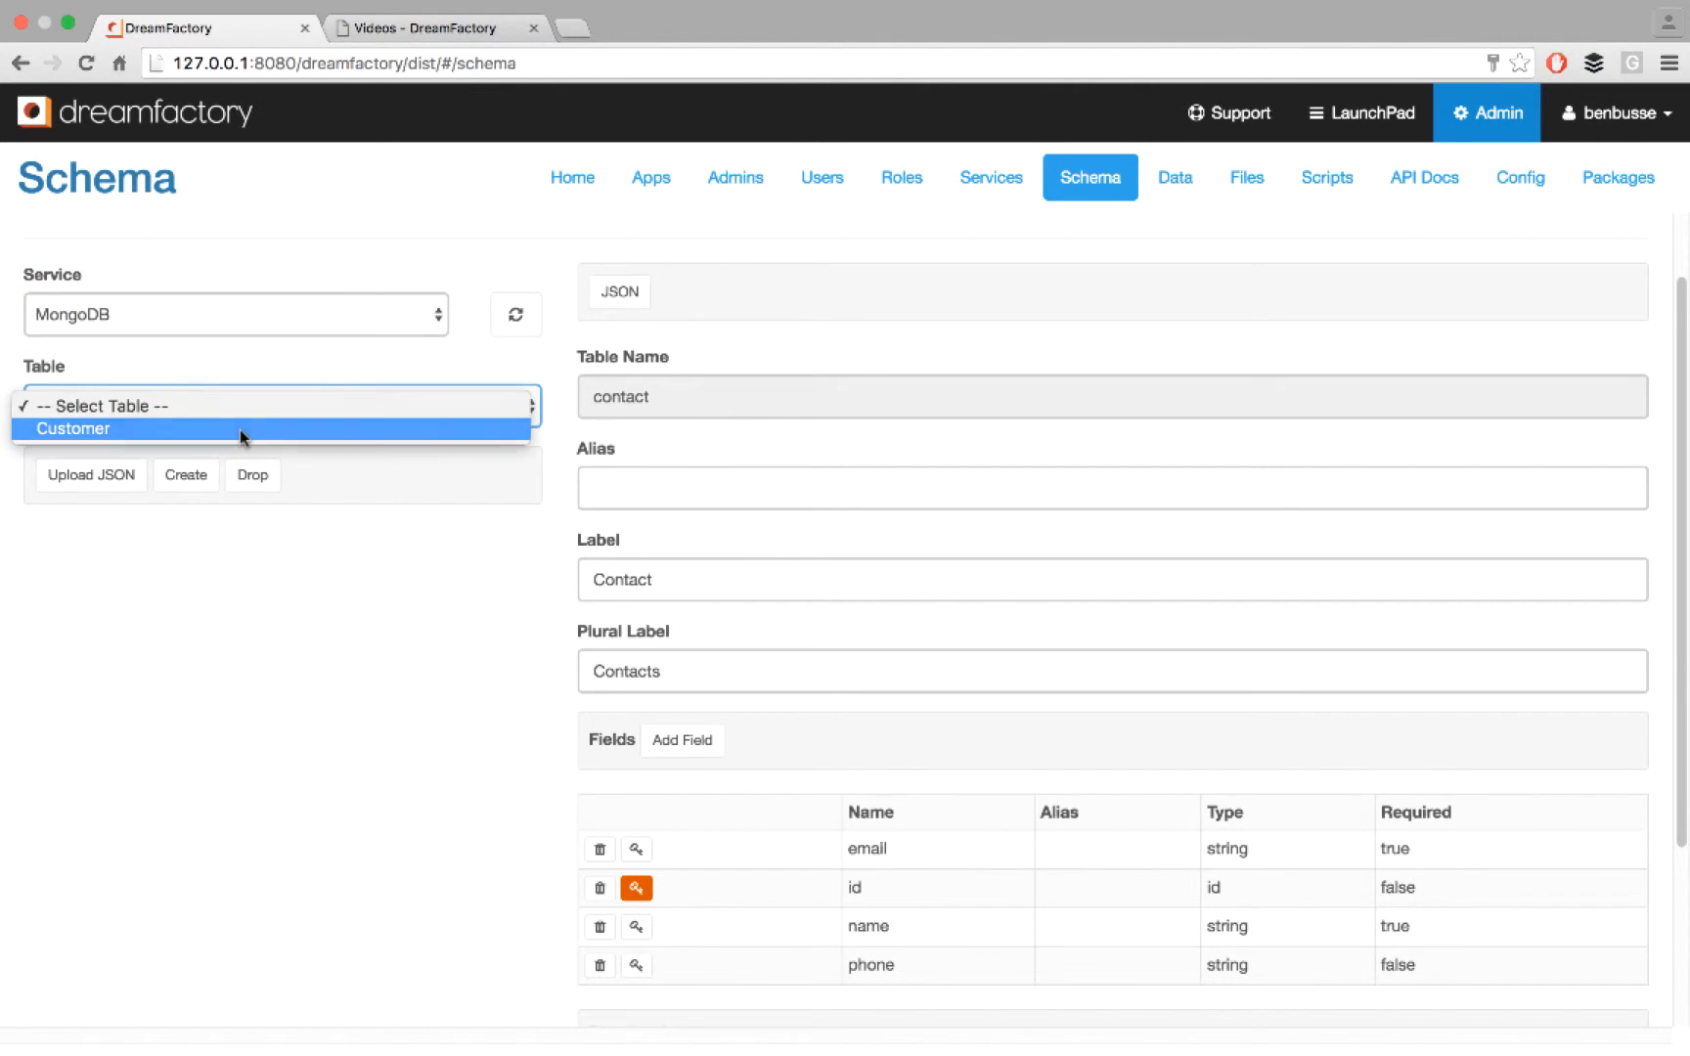
click(241, 430)
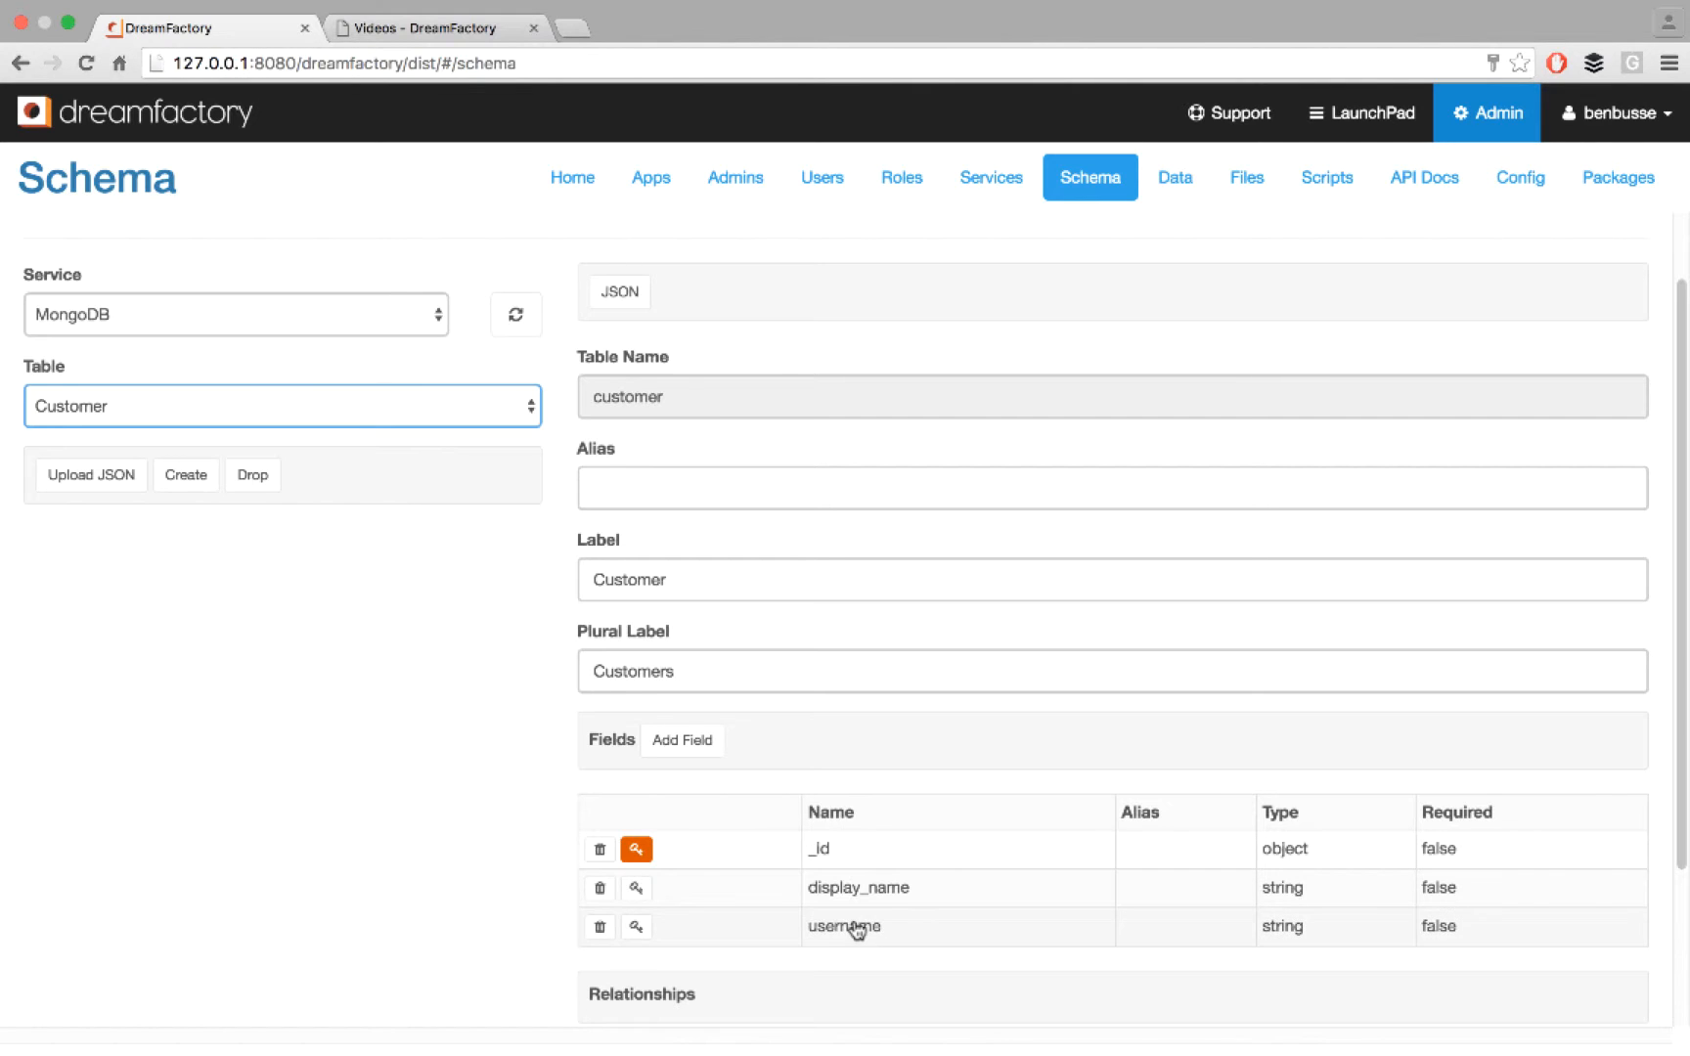
- Examine the virtual foreign key and reference settings of the Customer table's username field, and leave the field without saving
click(867, 931)
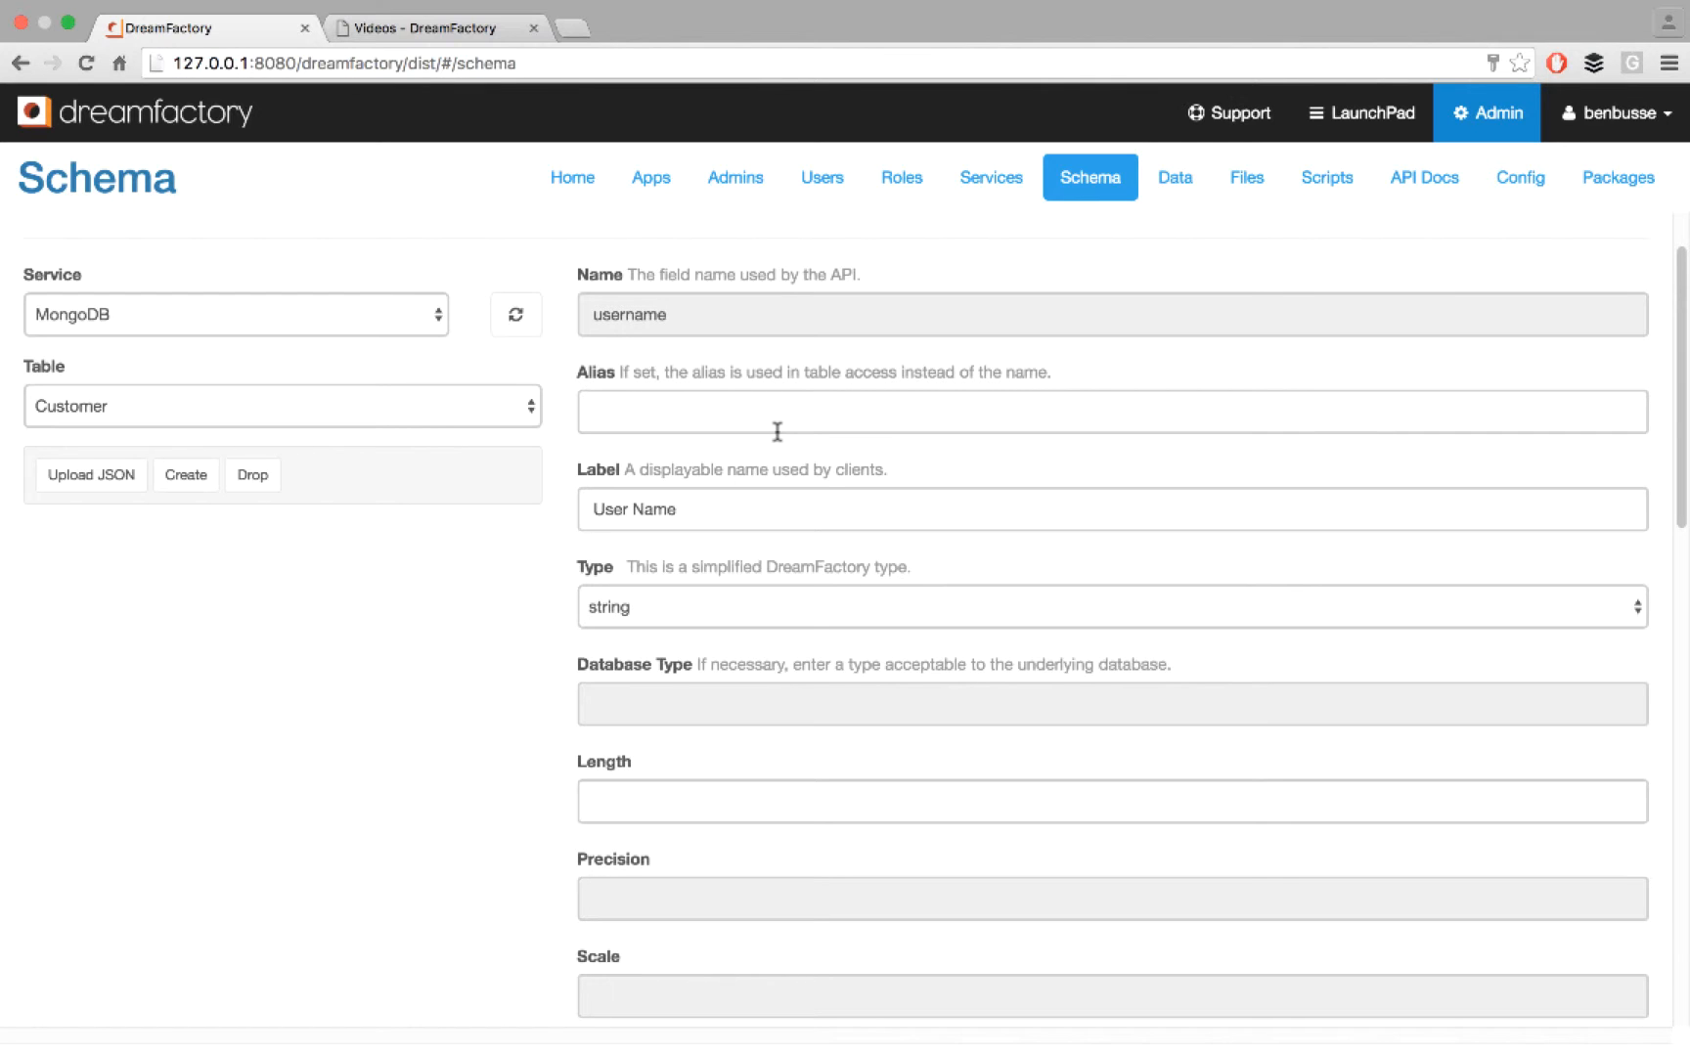
scroll(778, 432, down, 10)
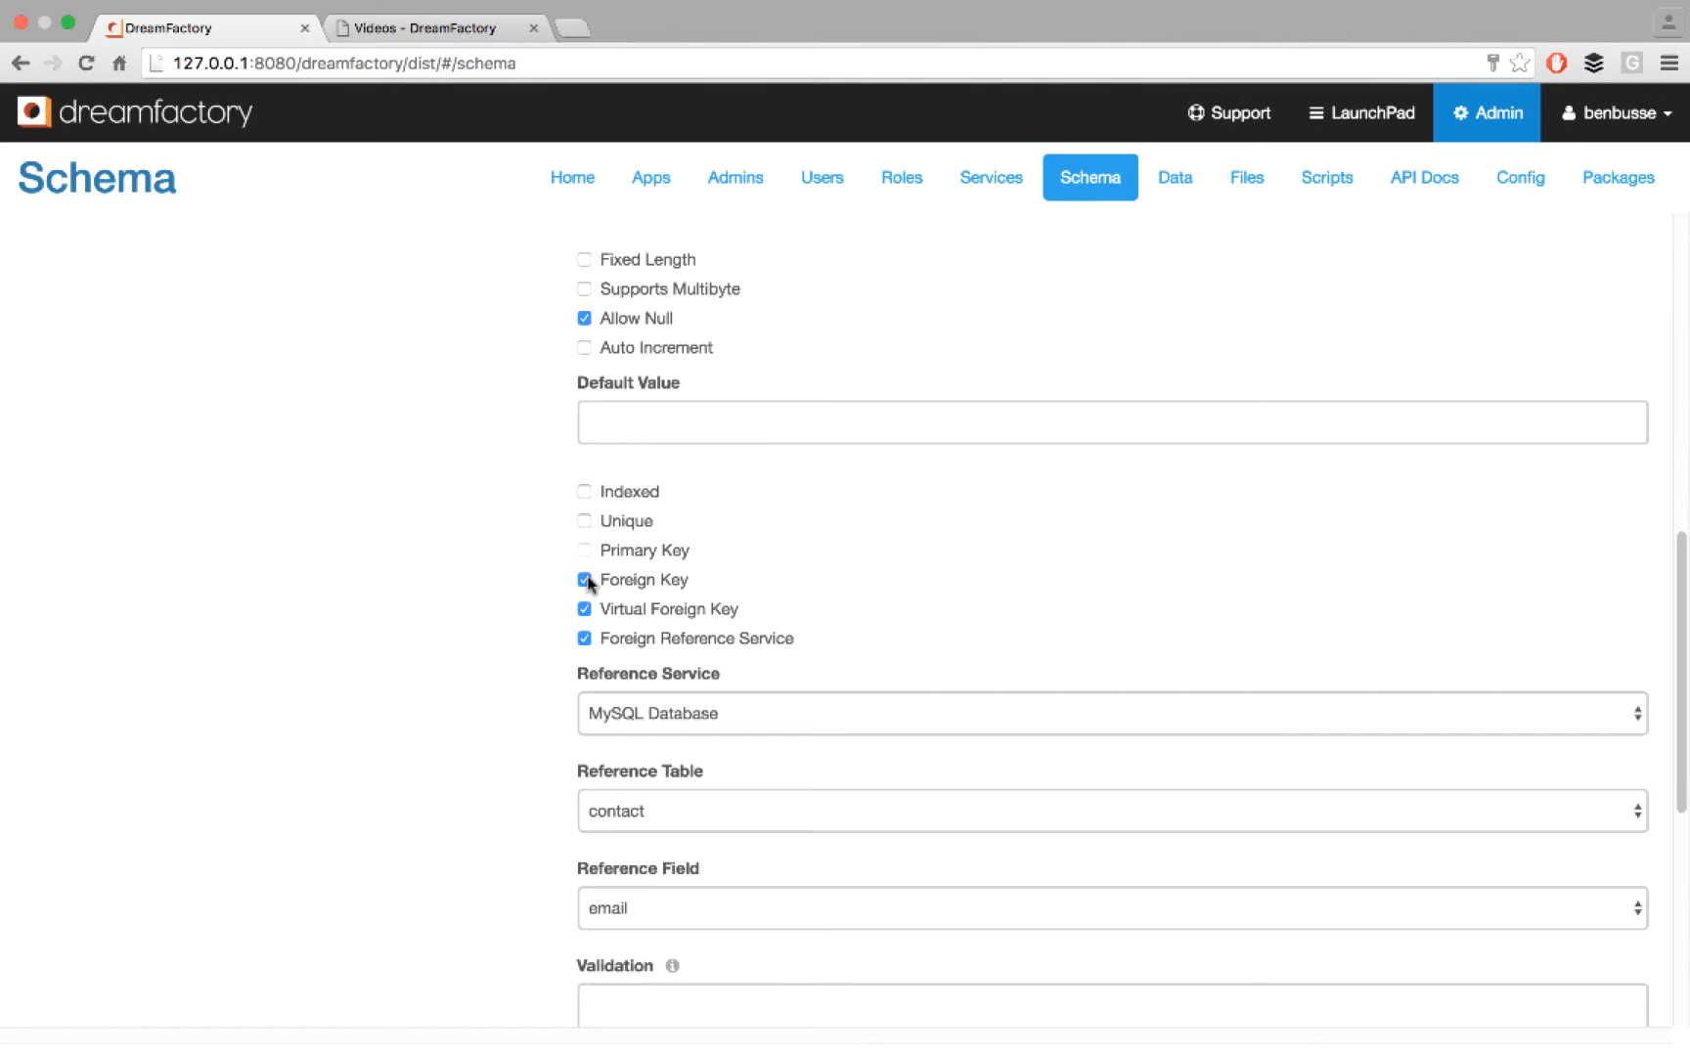
click(584, 608)
click(674, 802)
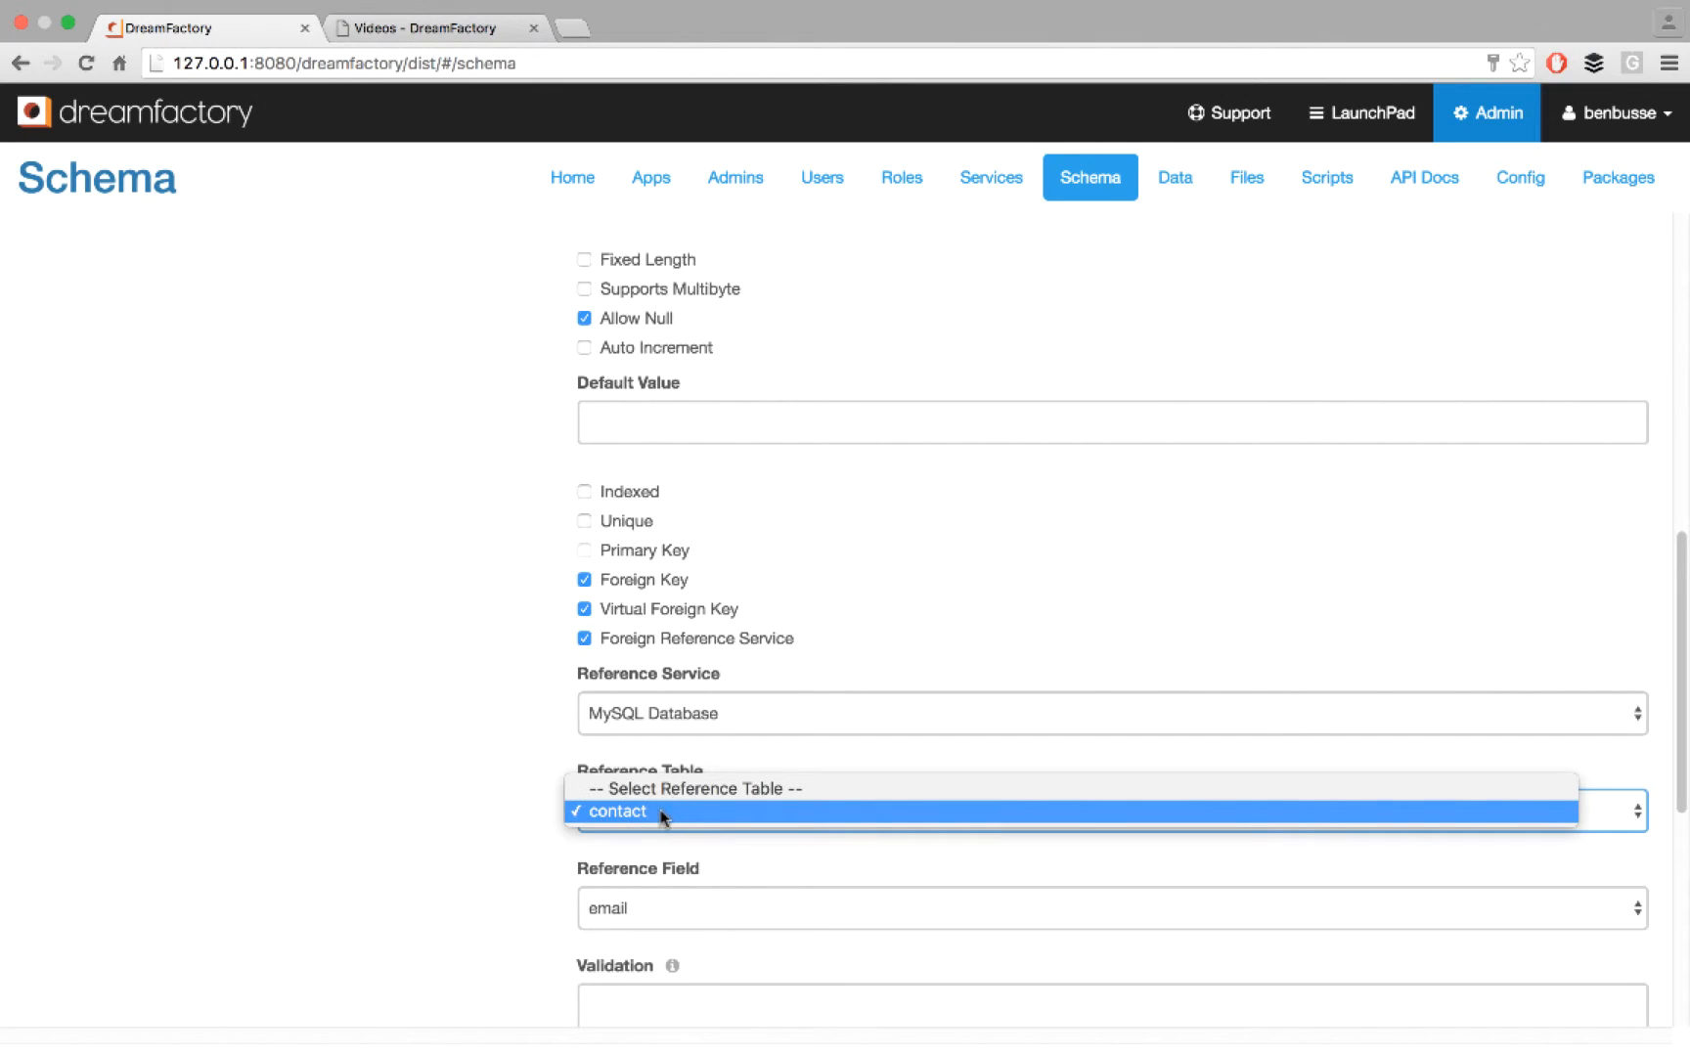
click(661, 816)
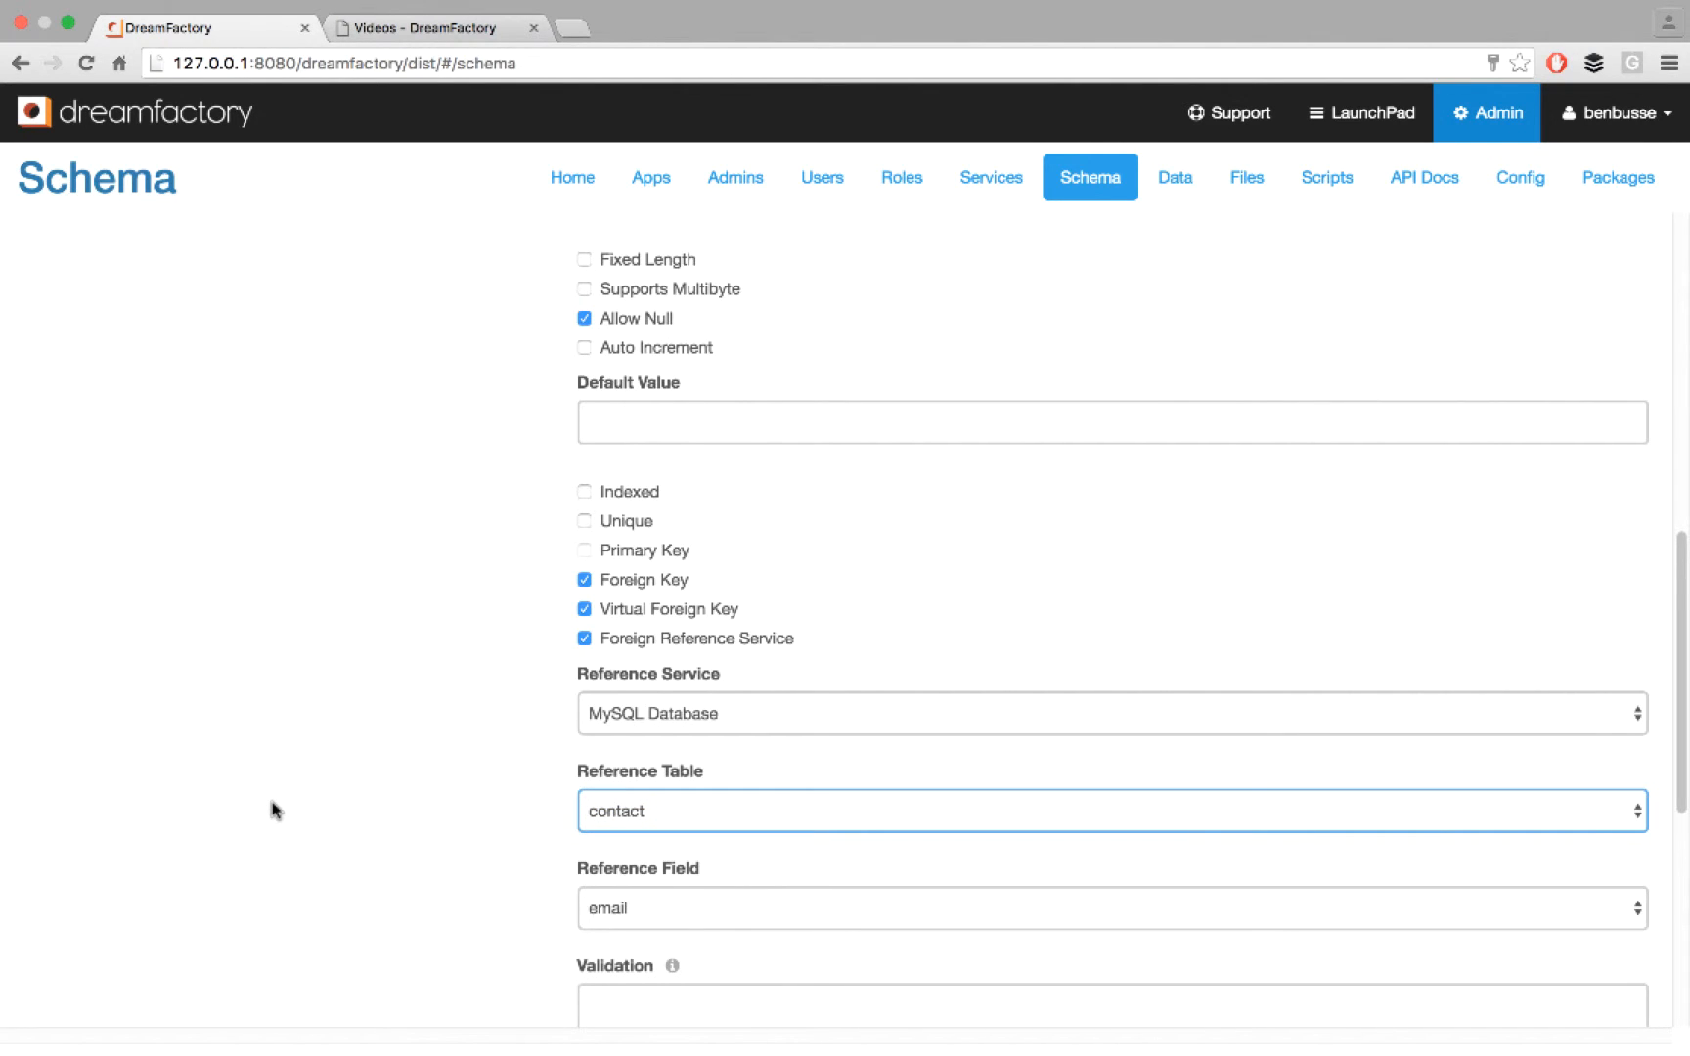
scroll(272, 810, down, 4)
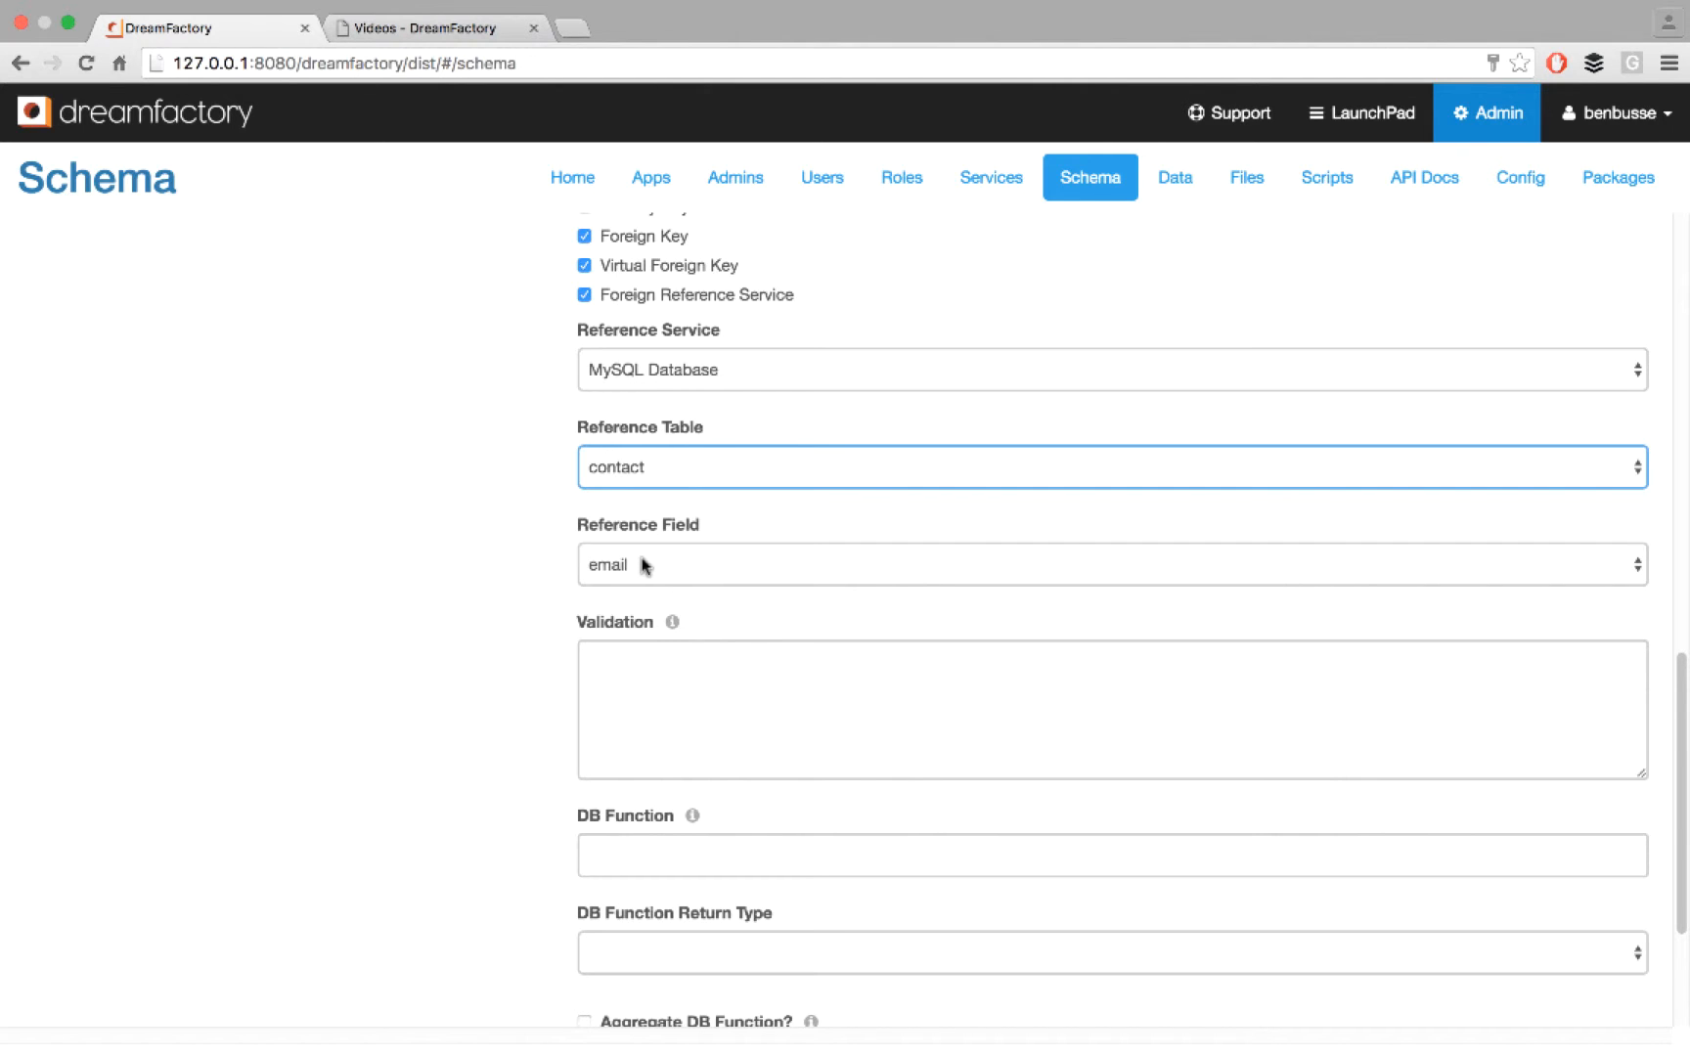
scroll(644, 564, down, 3)
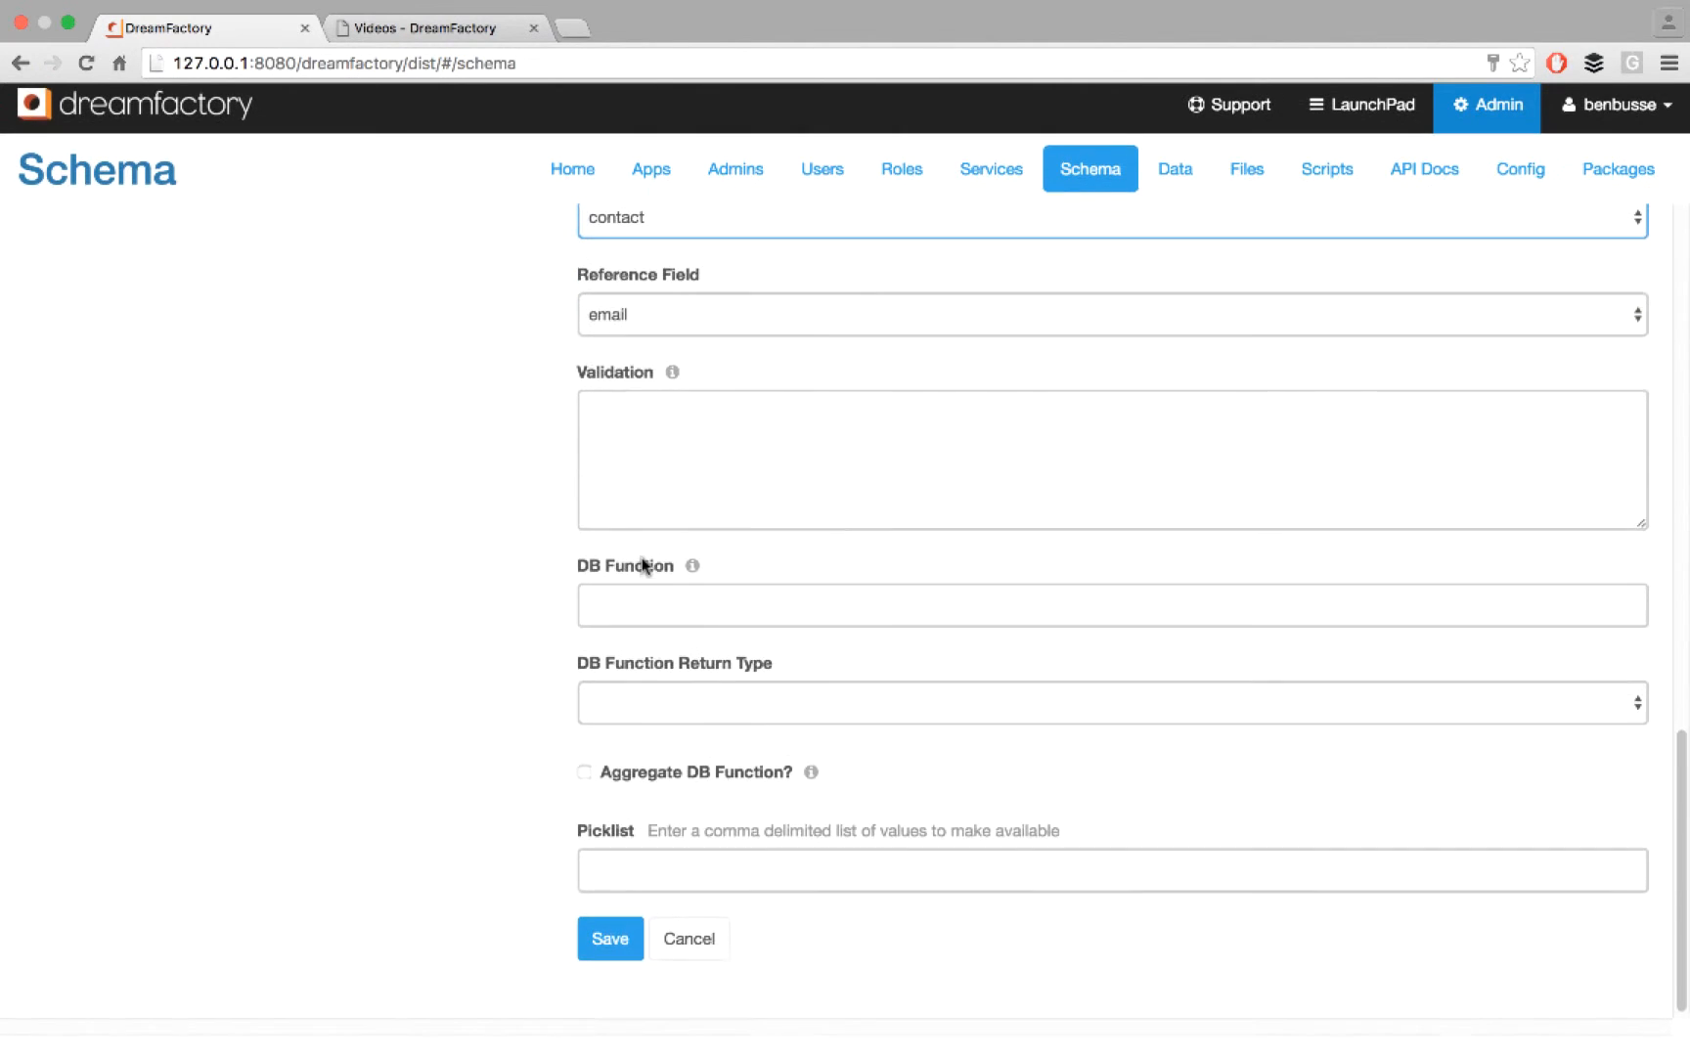
click(673, 957)
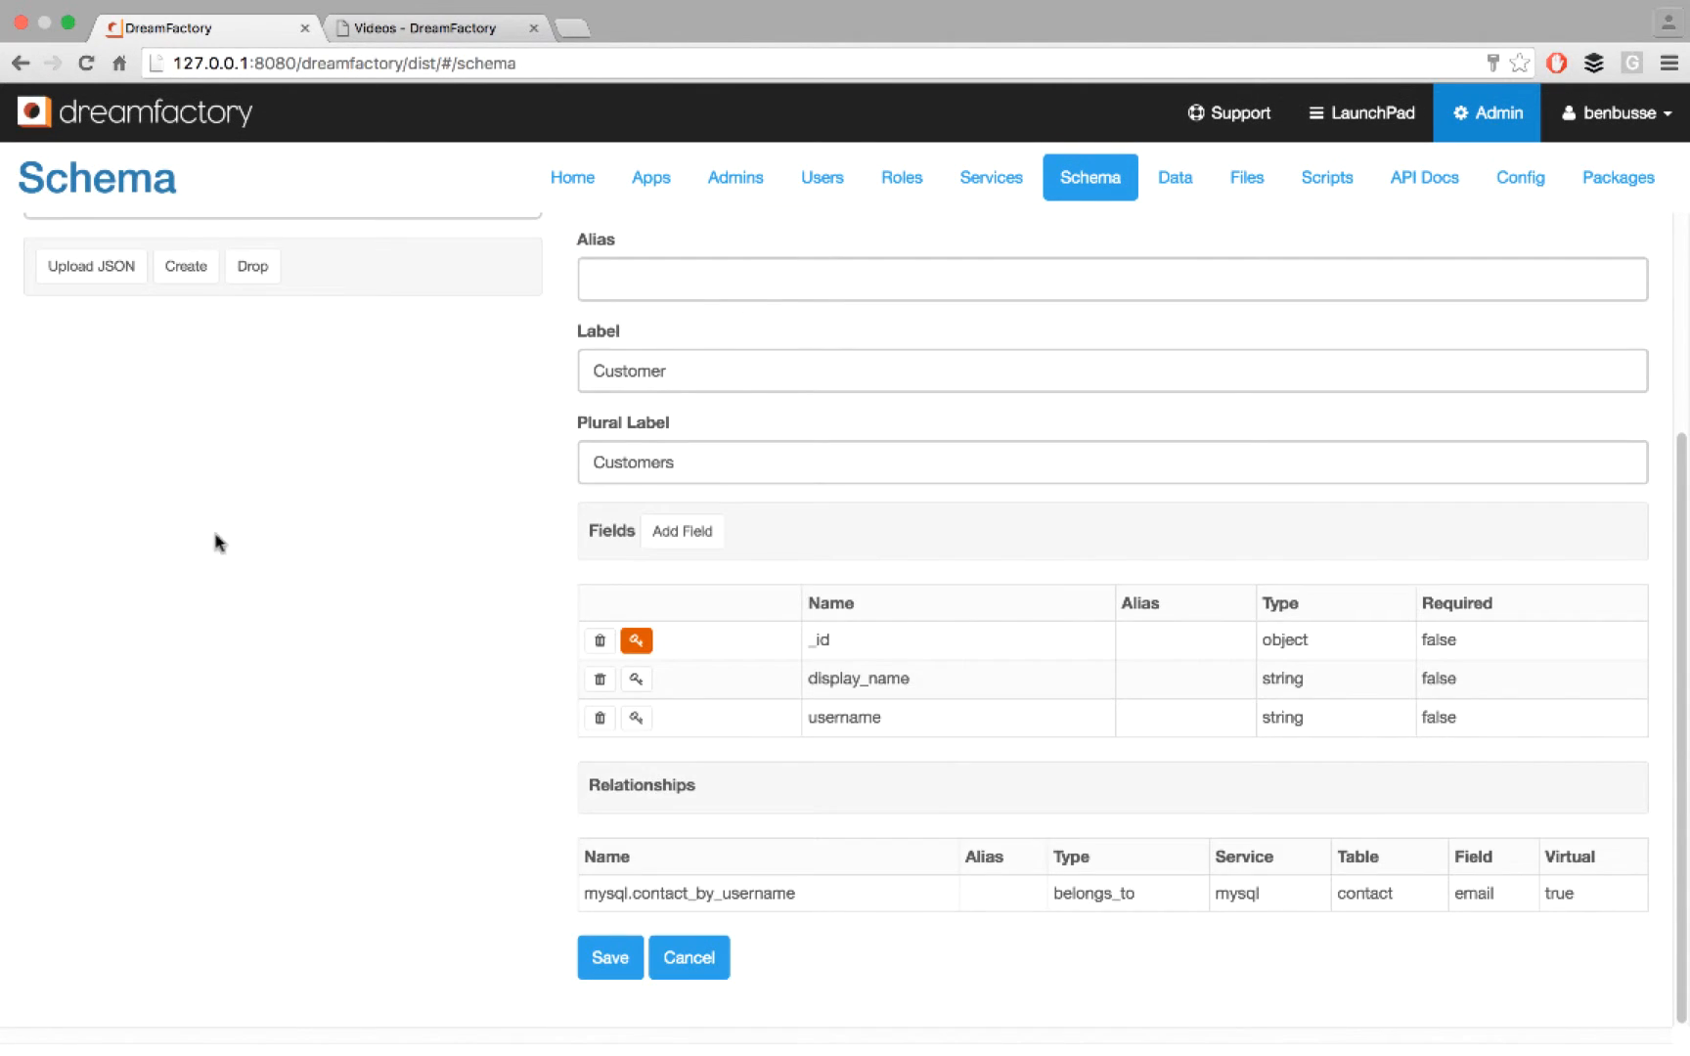
- Review the Customer table's schema down to its relationship with the MySQL contact table
scroll(266, 521, up, 3)
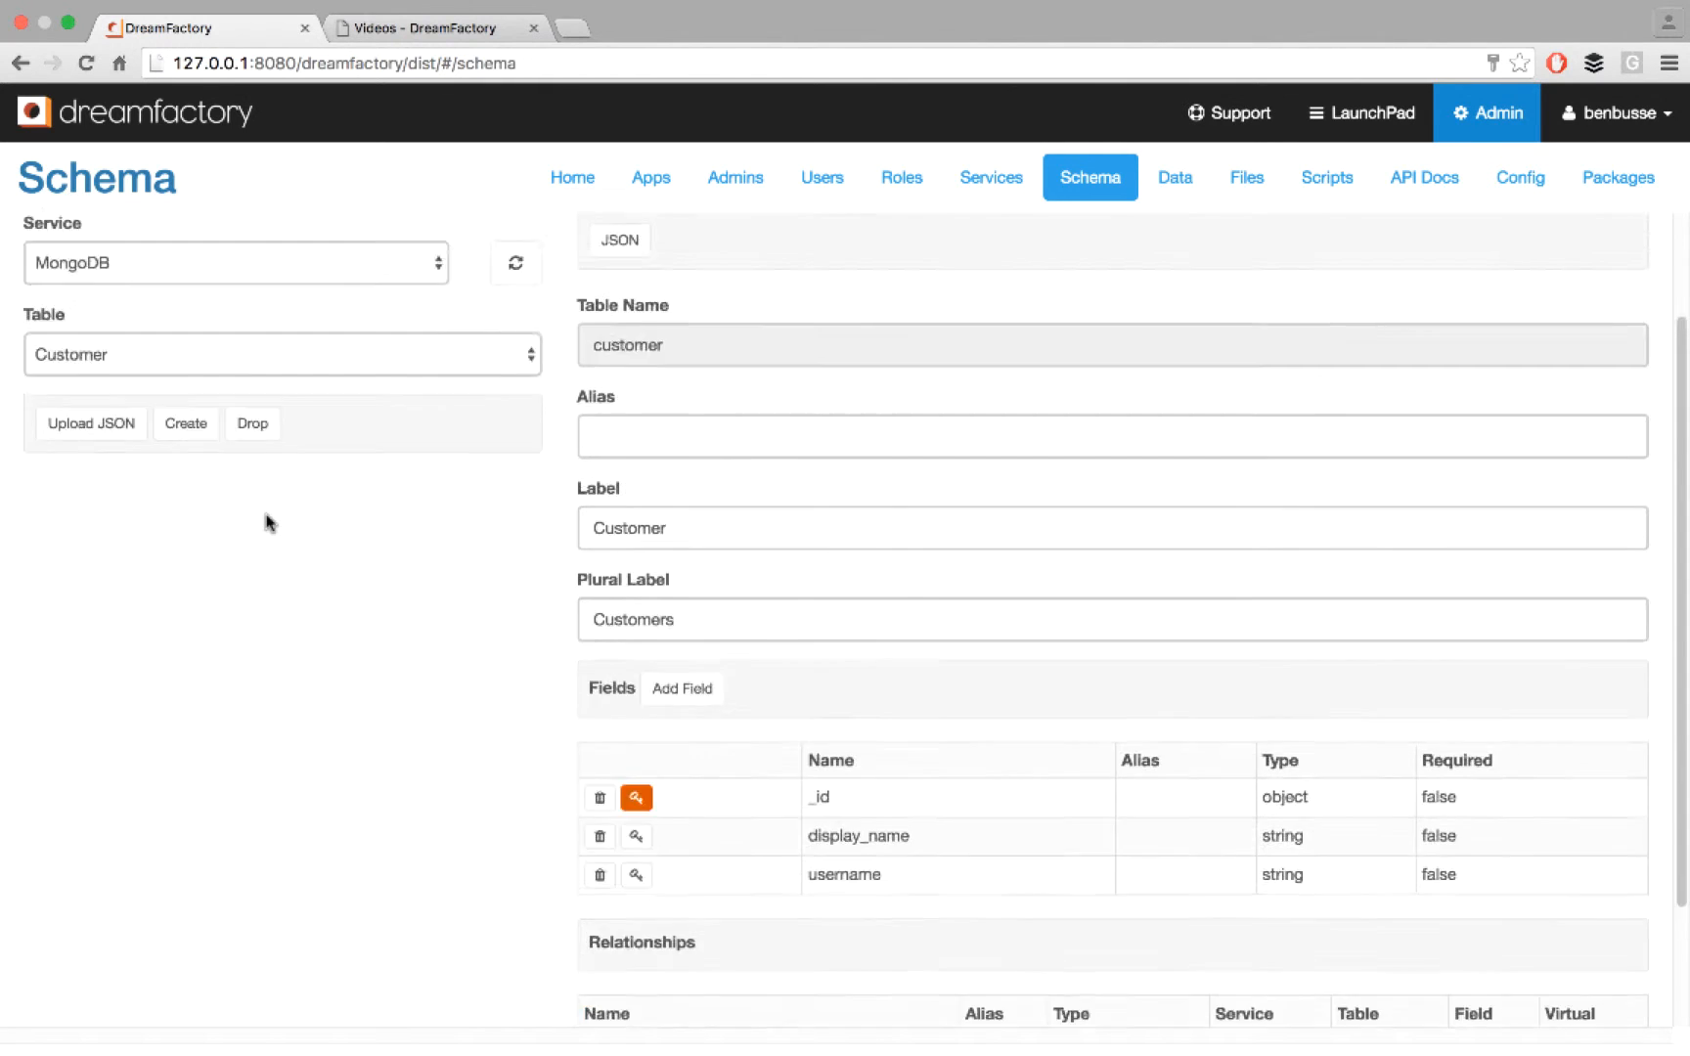
scroll(269, 522, down, 1)
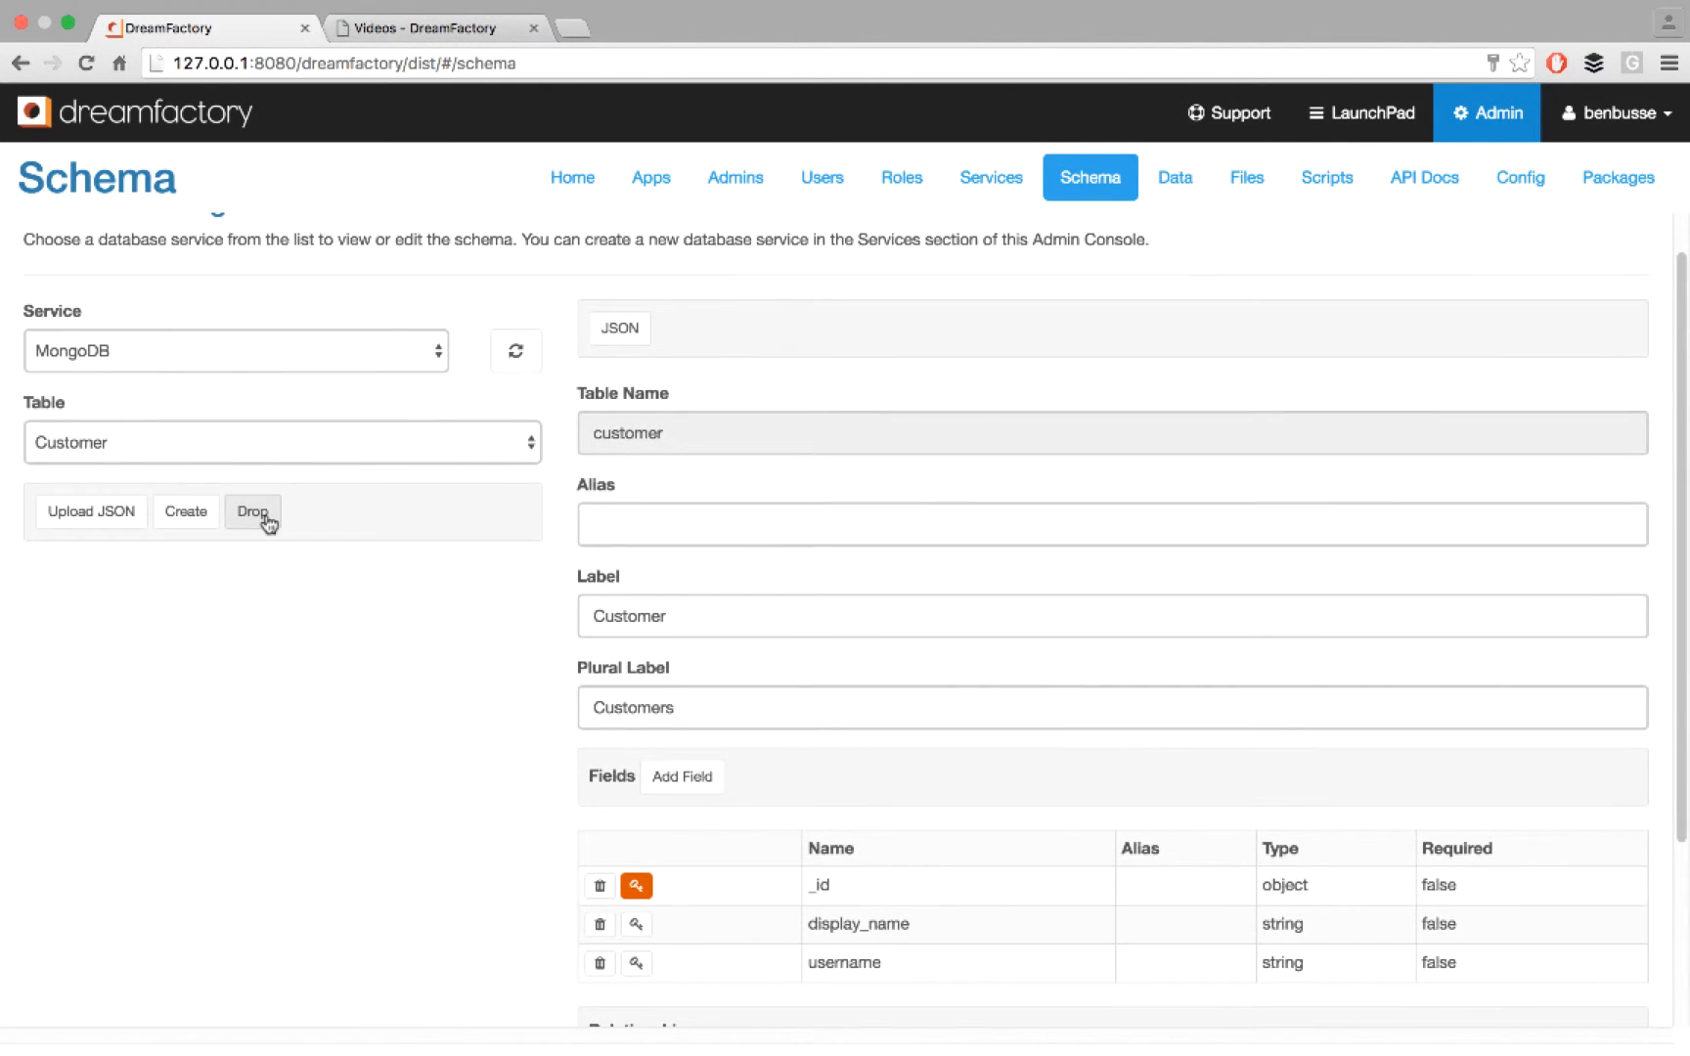
scroll(266, 524, down, 5)
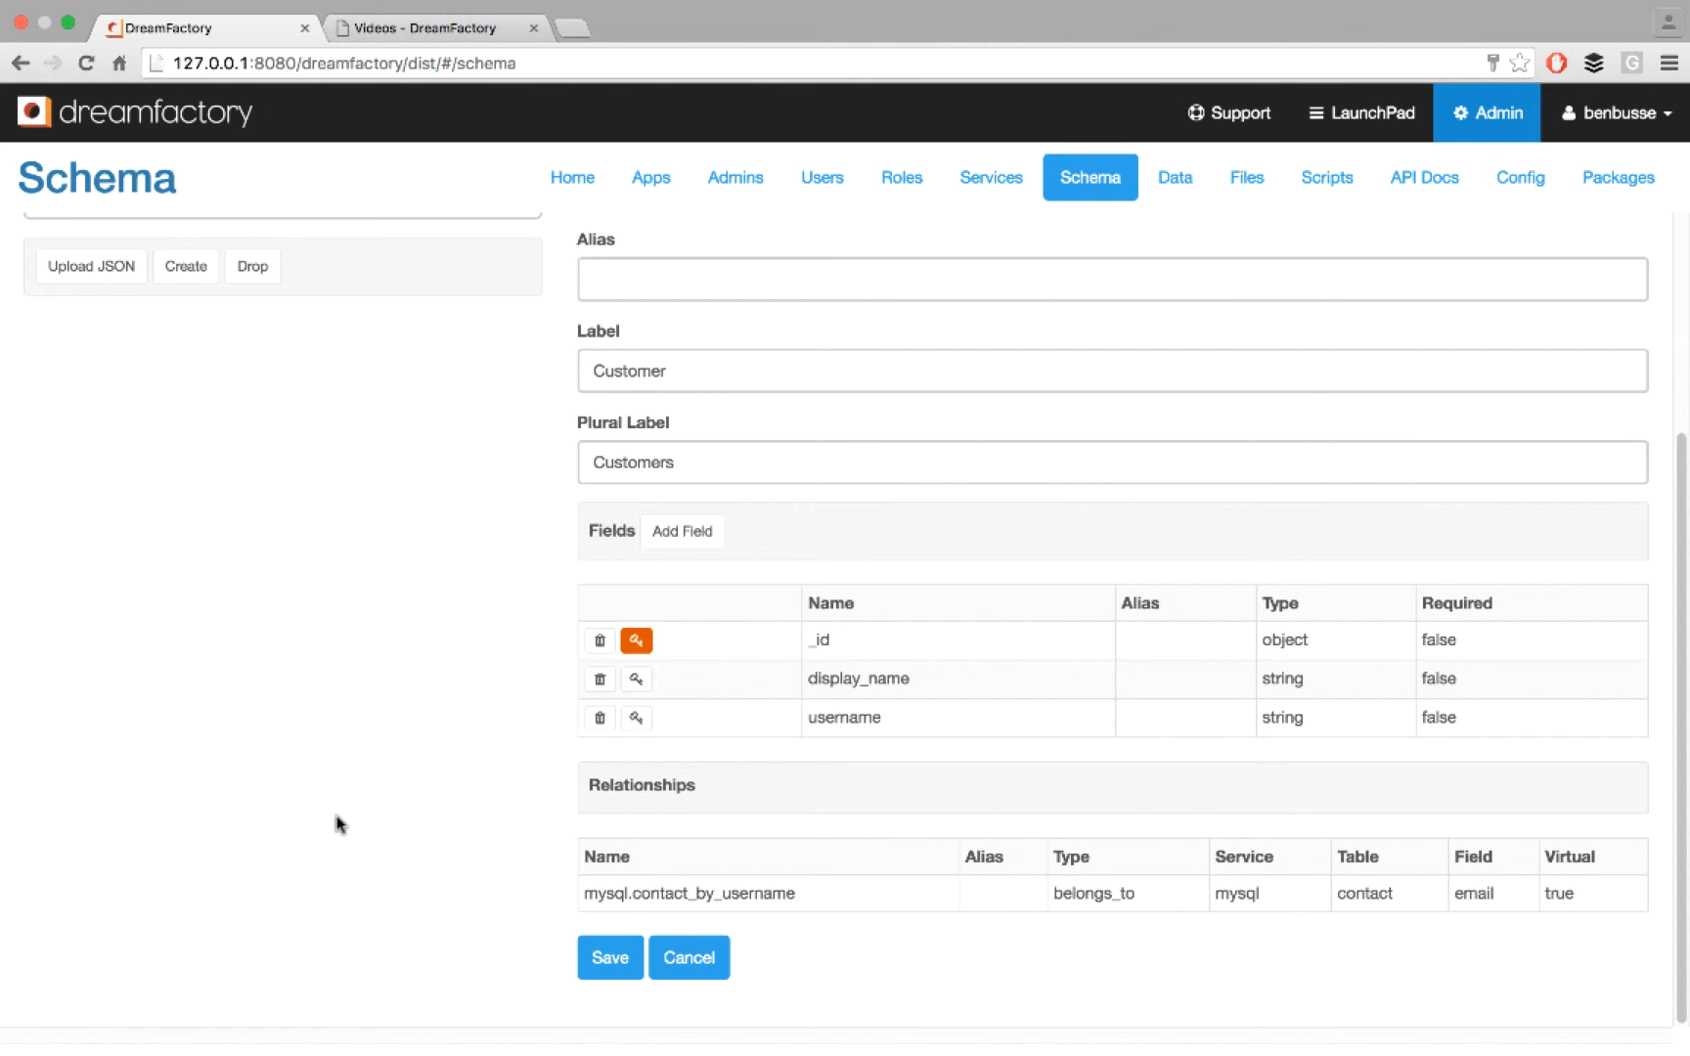
scroll(338, 825, up, 5)
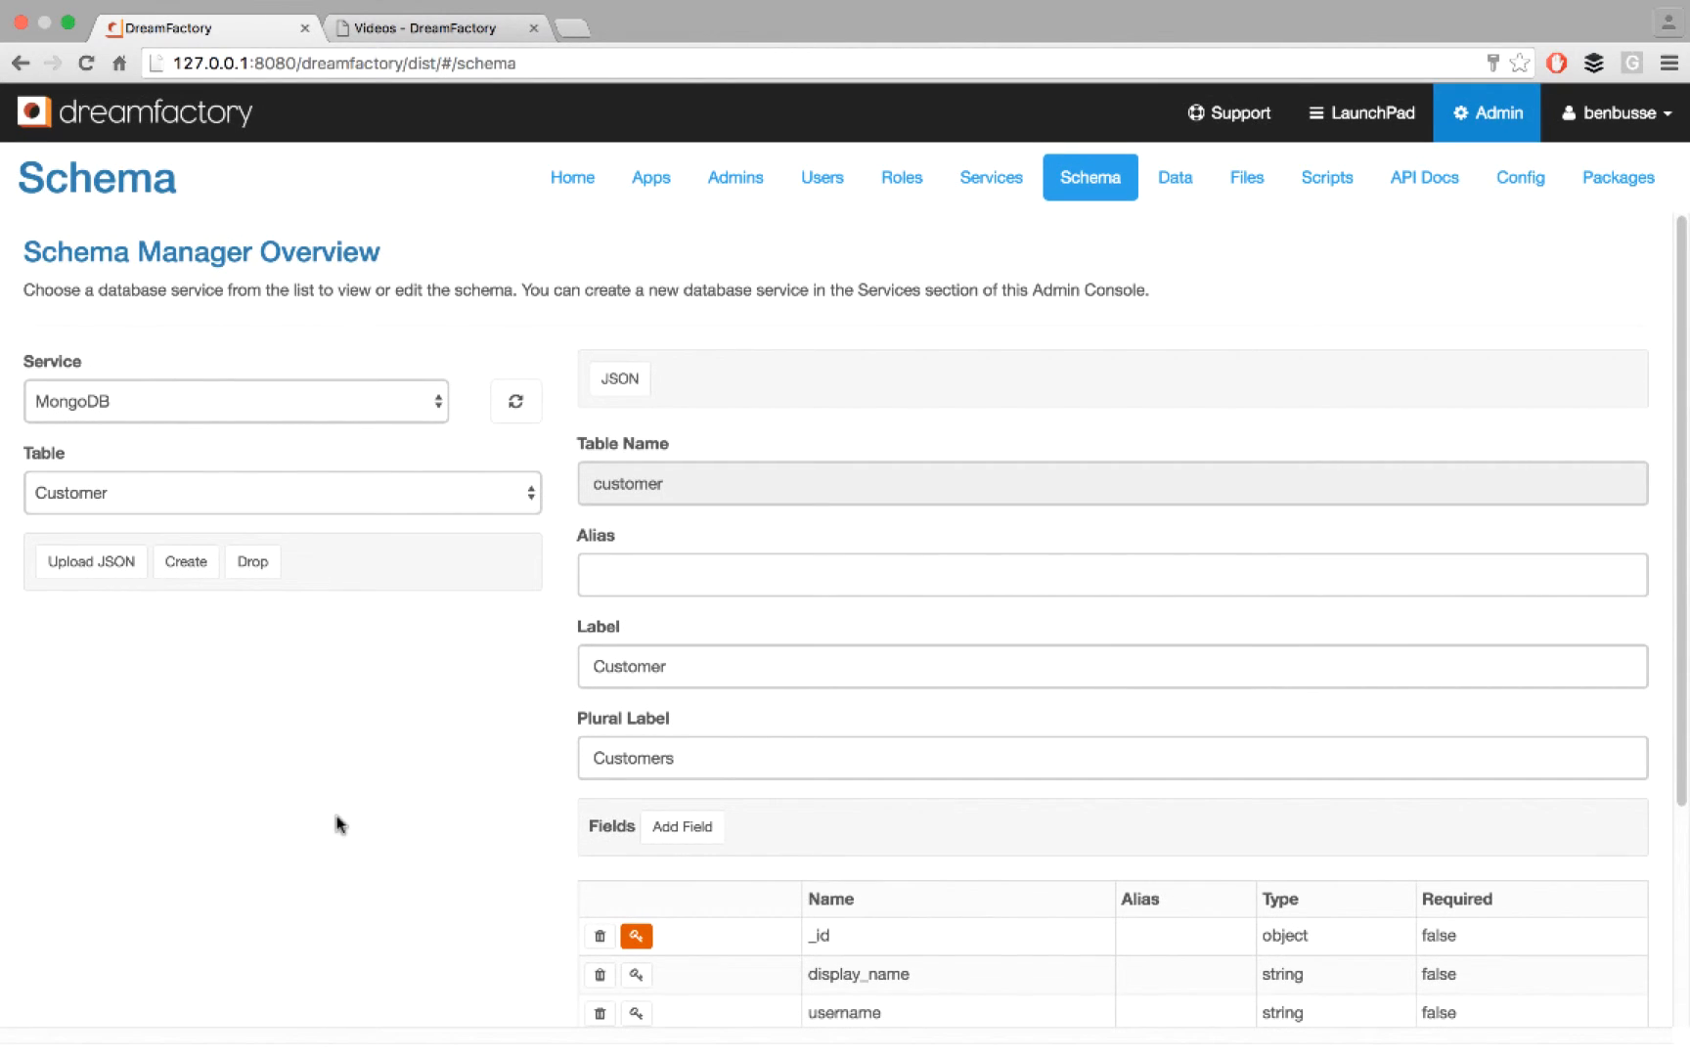
- Load the Contact table's schema from the MySQL Database service and examine its relationships
click(438, 402)
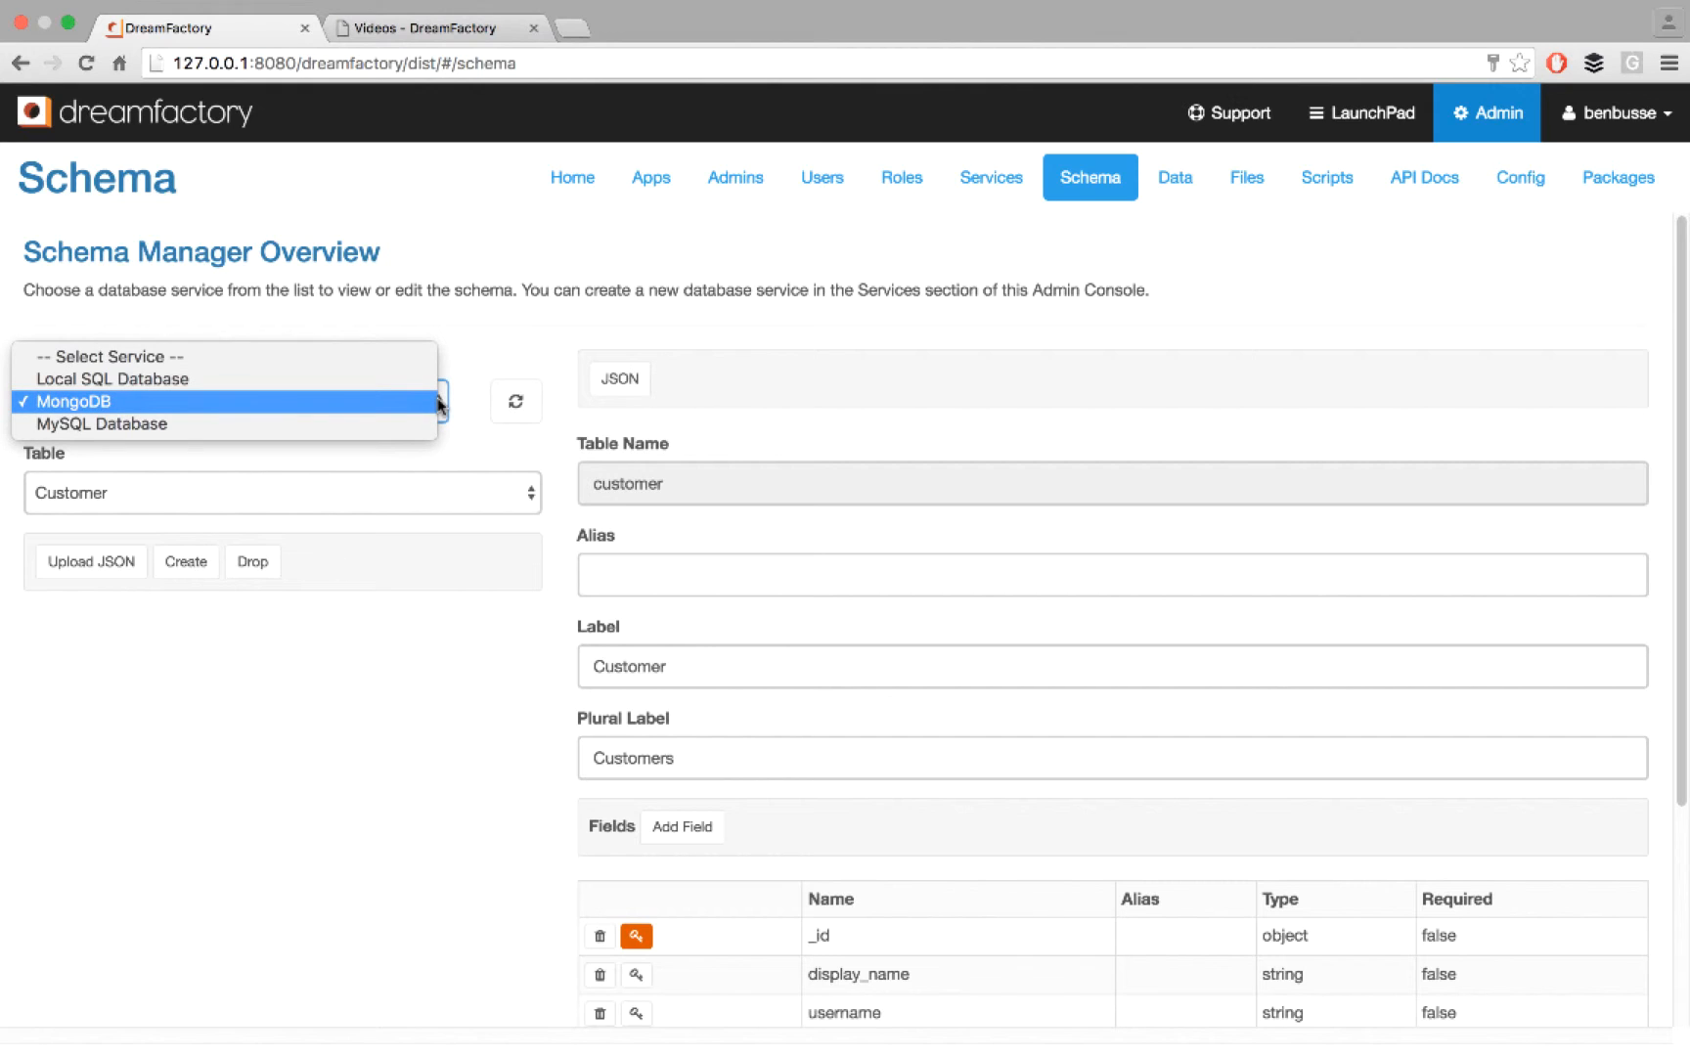
click(235, 424)
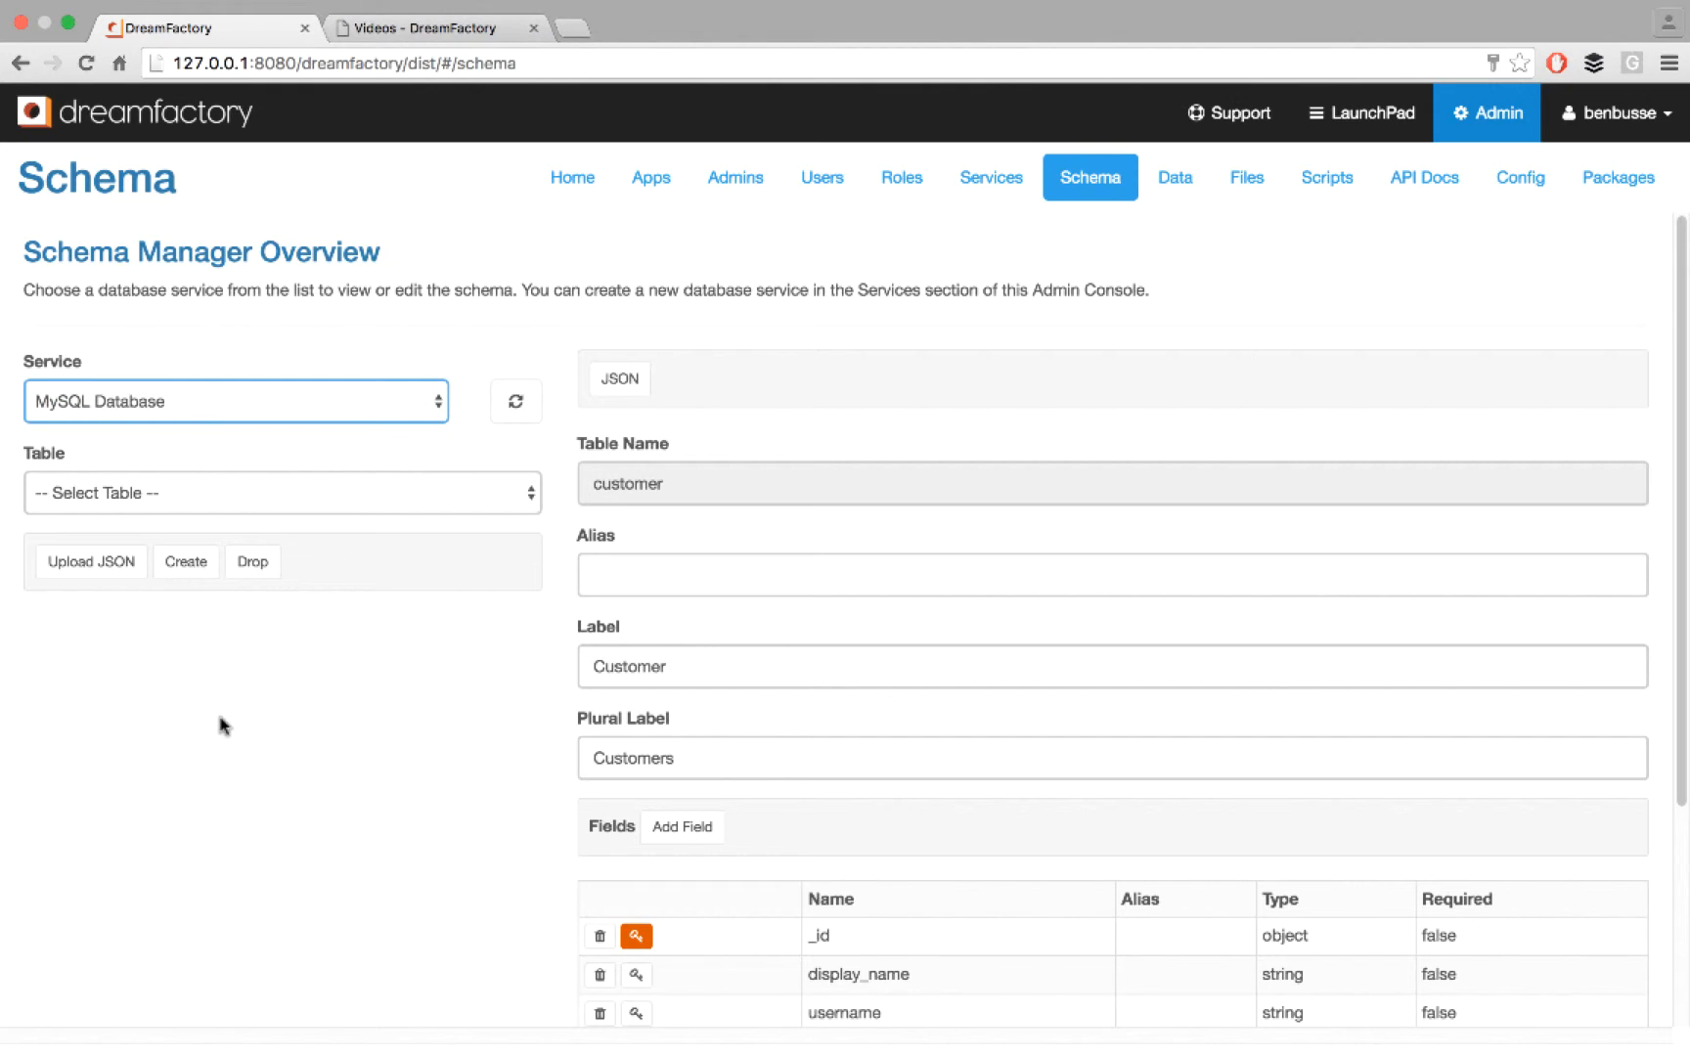
click(510, 495)
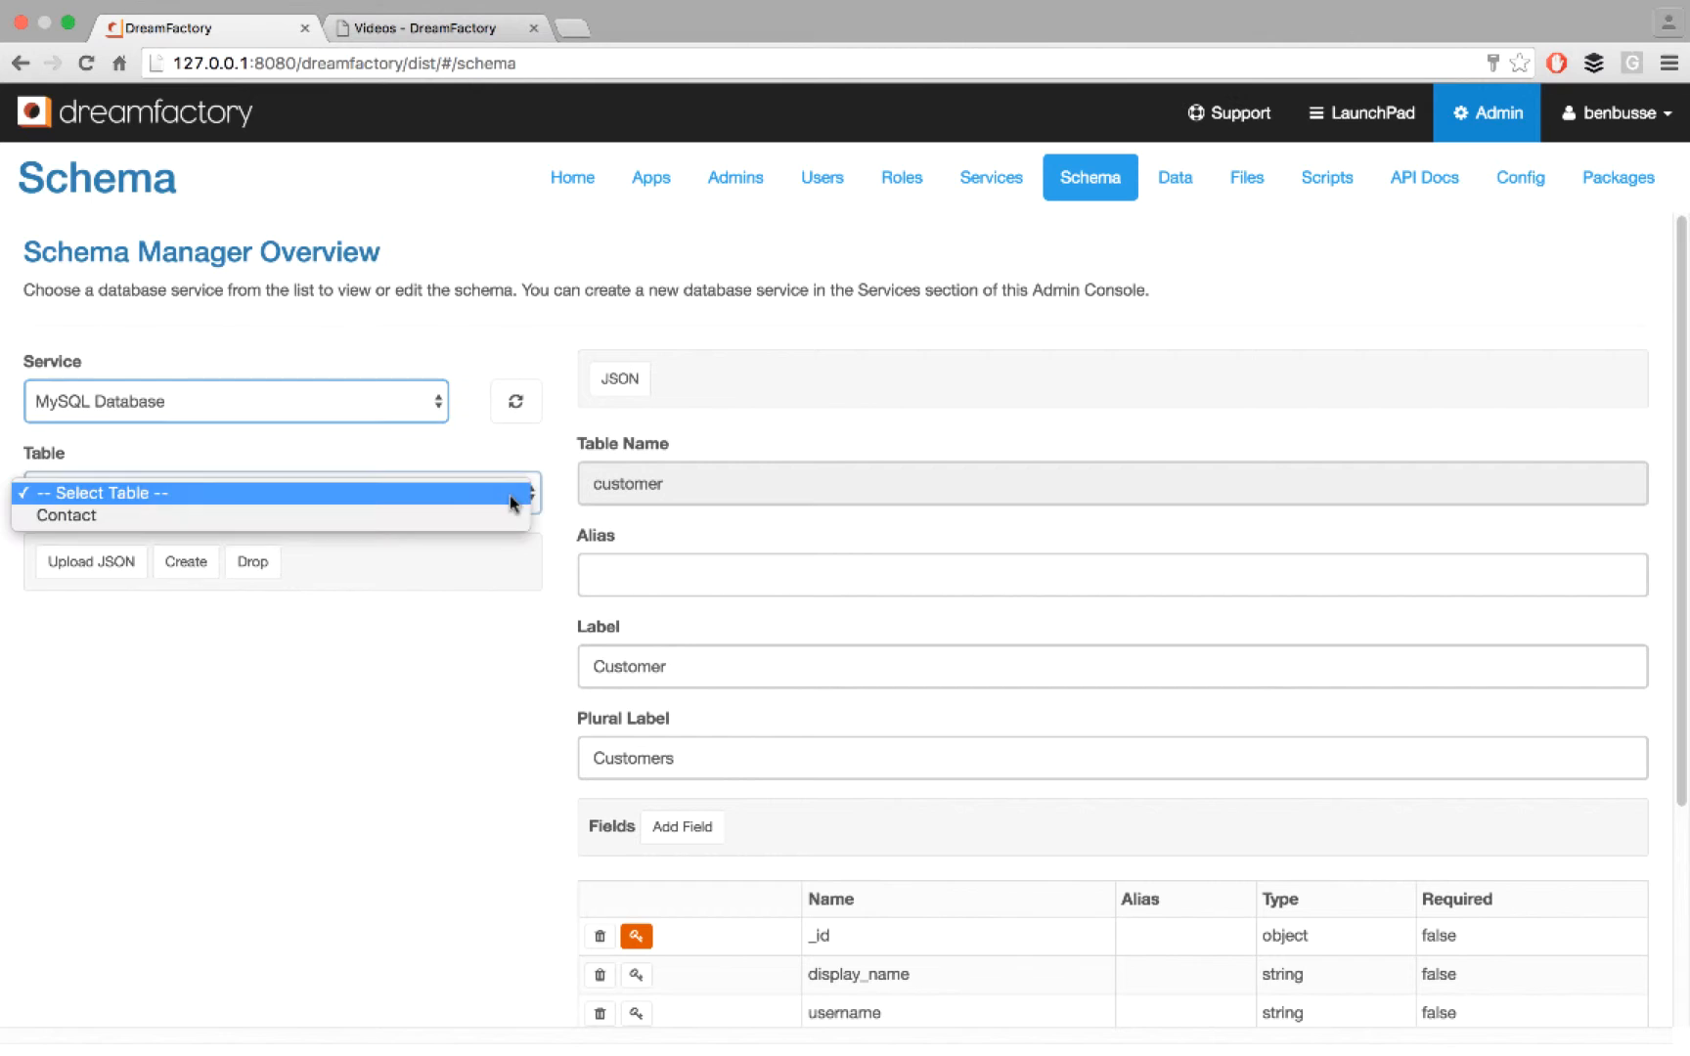
click(273, 517)
scroll(273, 782, down, 5)
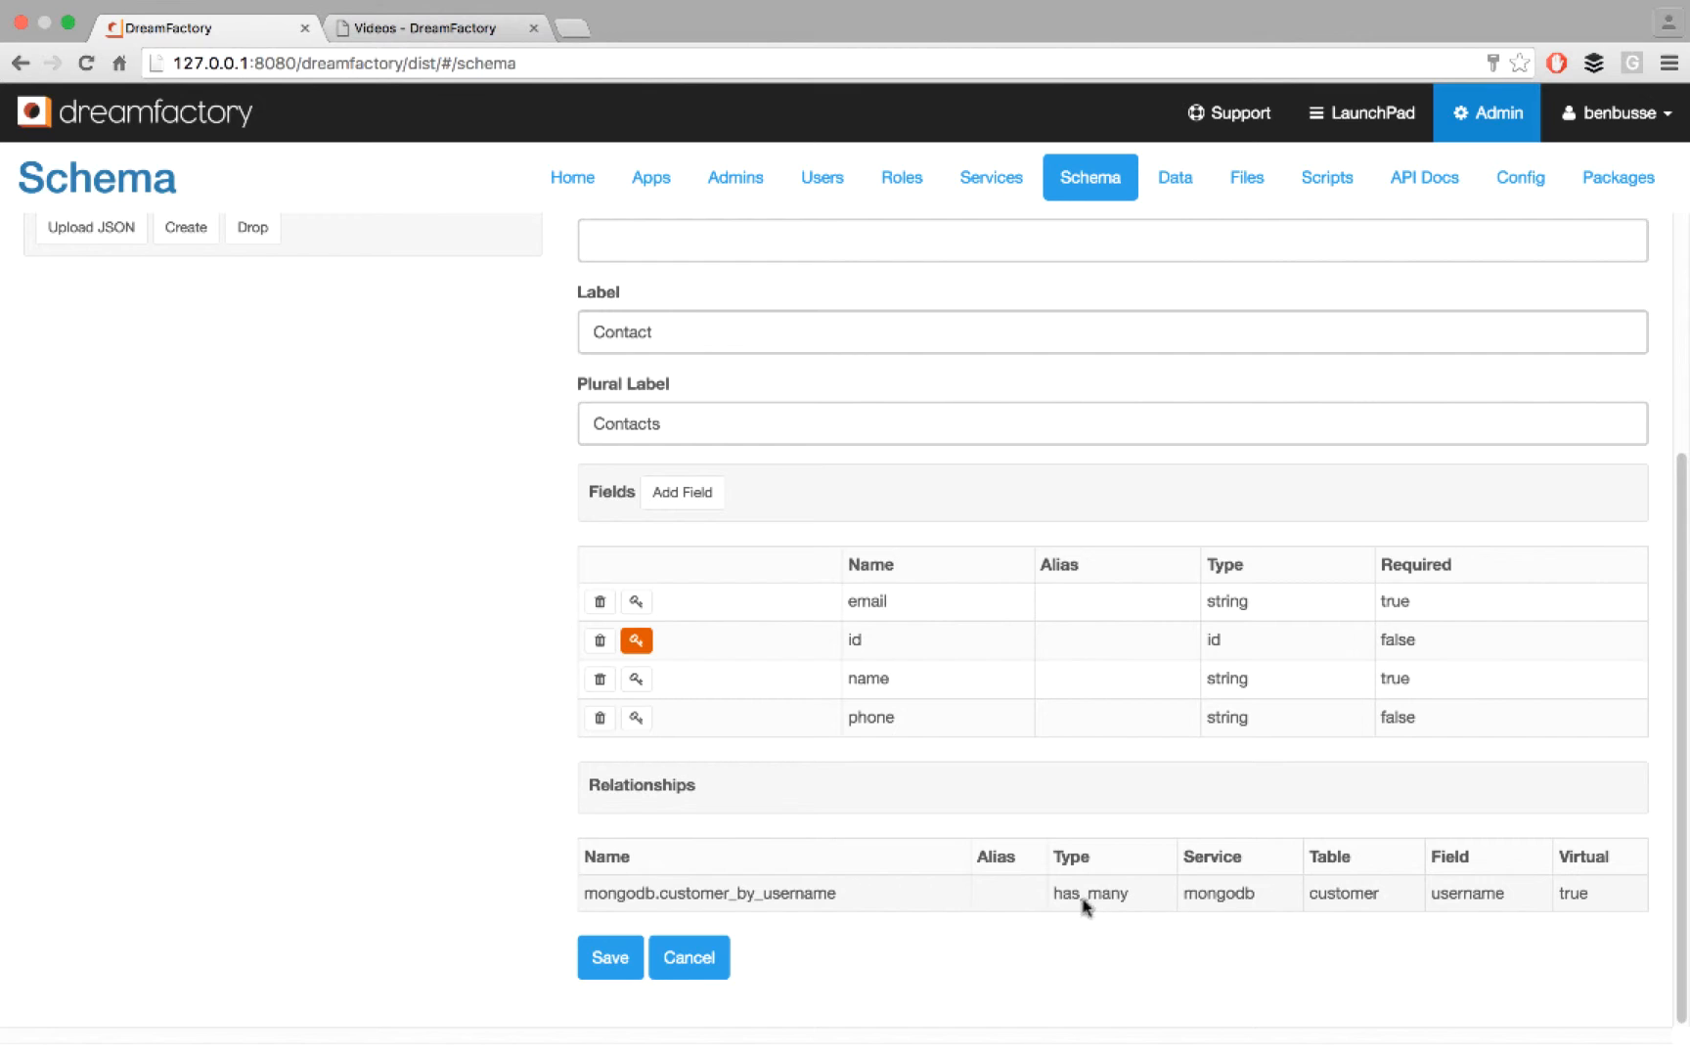
scroll(1042, 978, up, 5)
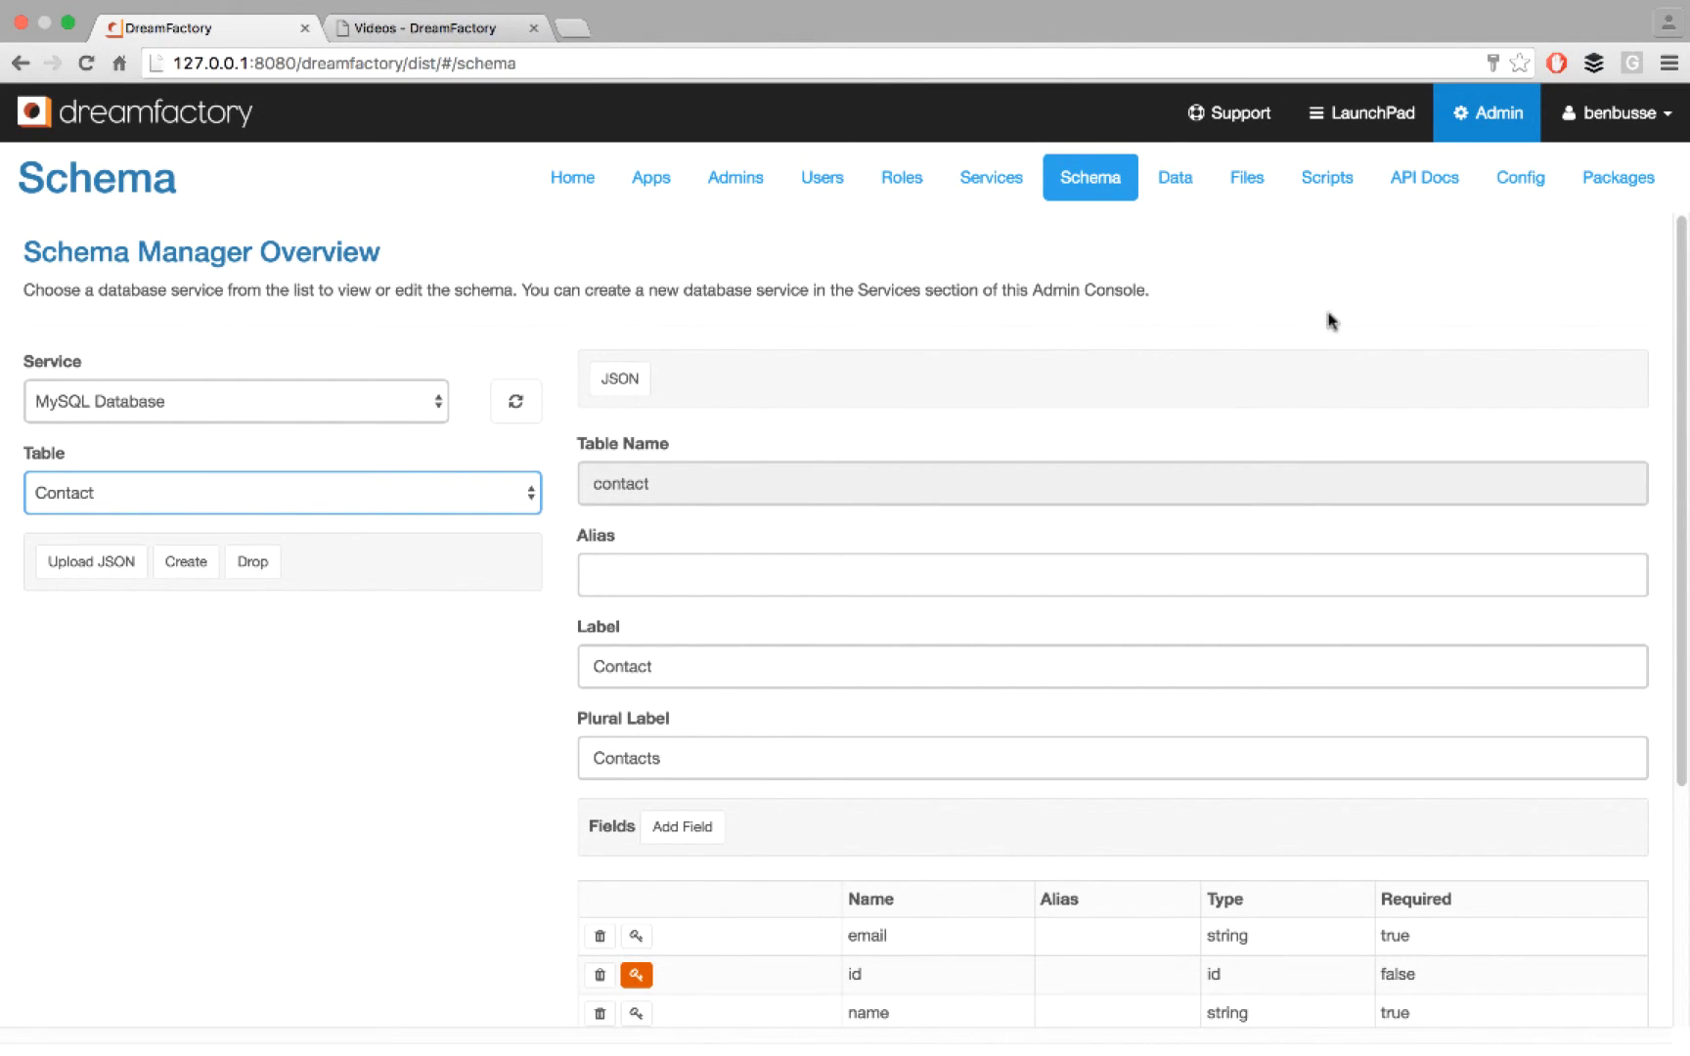
- Open the API documentation and expand the mysql service's GET /mysql/_table/{table_name} operation for retrieving one or more records
click(1422, 184)
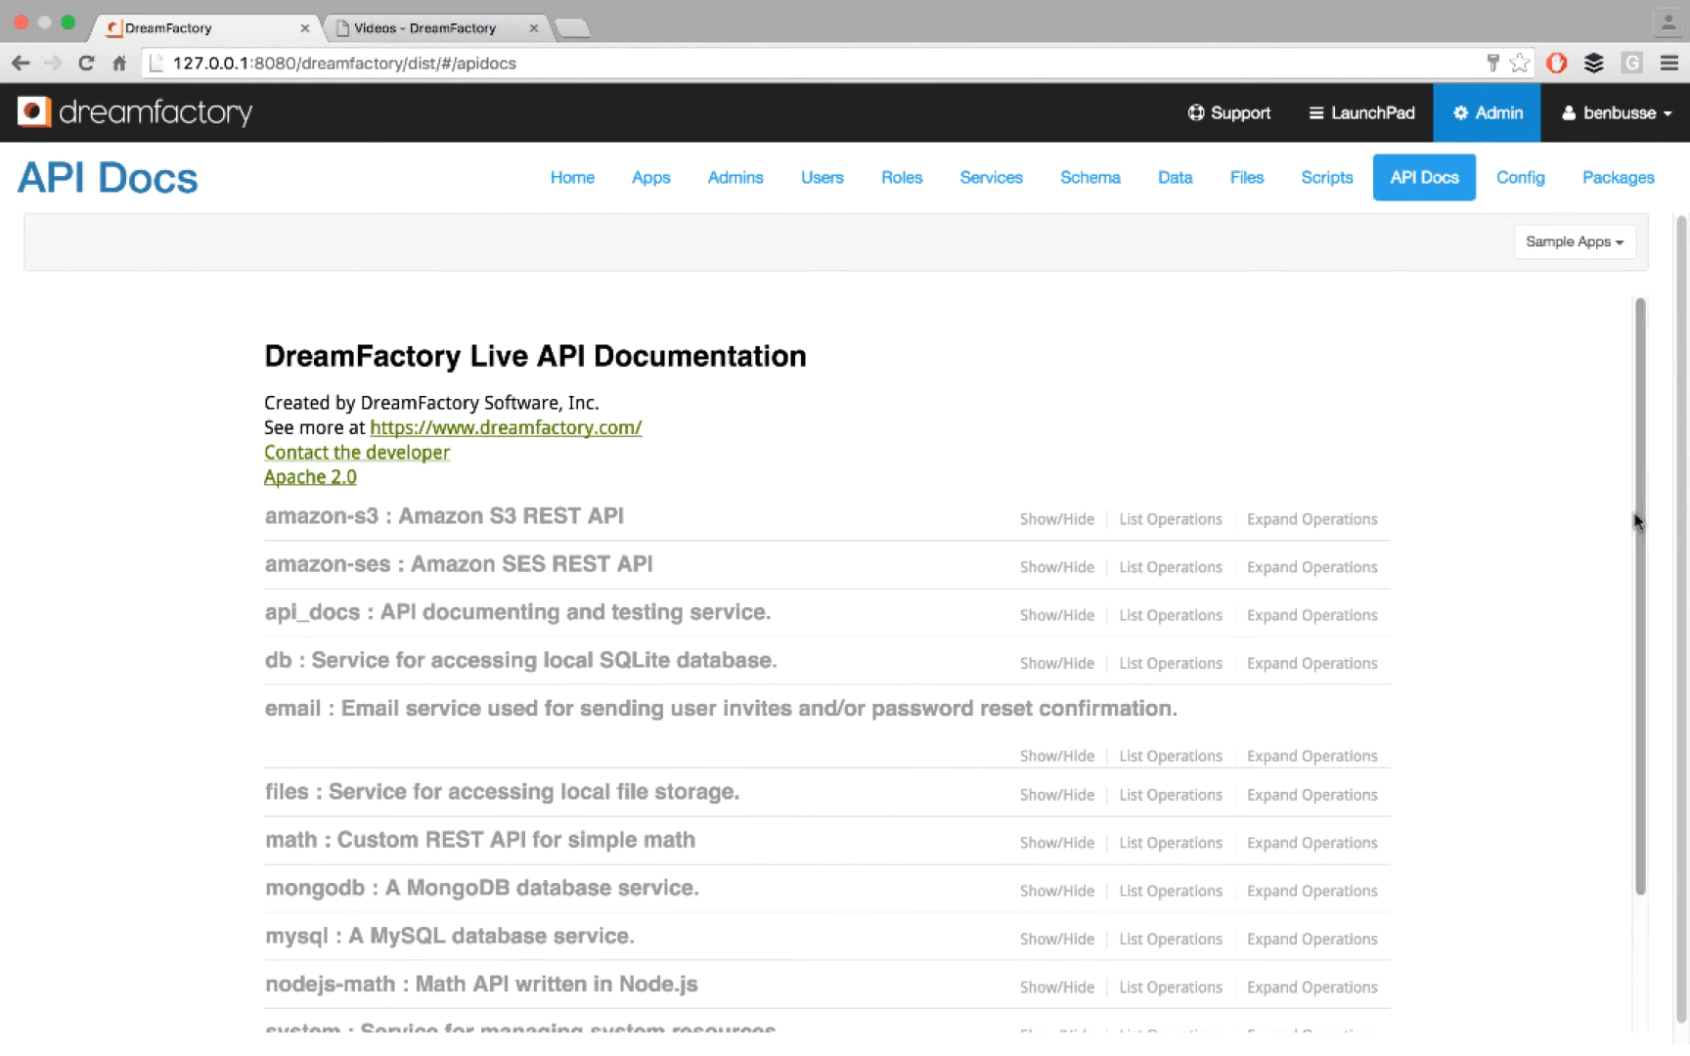
scroll(1592, 660, down, 4)
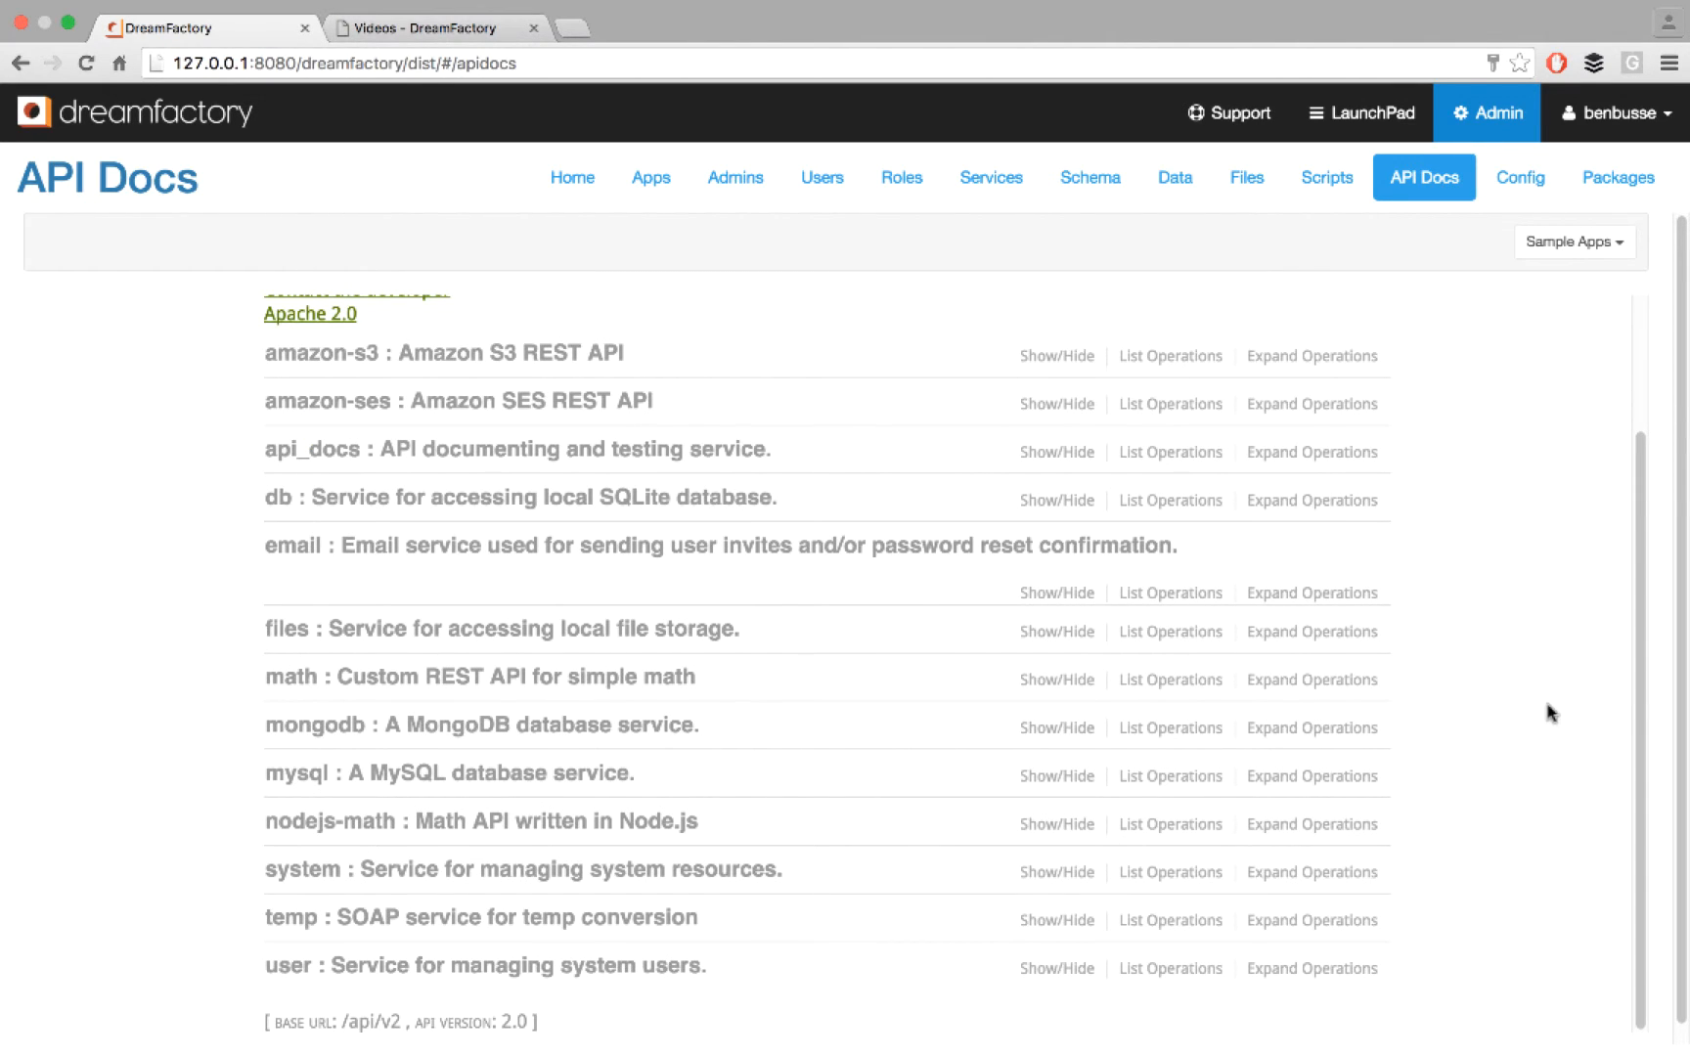
click(299, 778)
scroll(144, 735, down, 6)
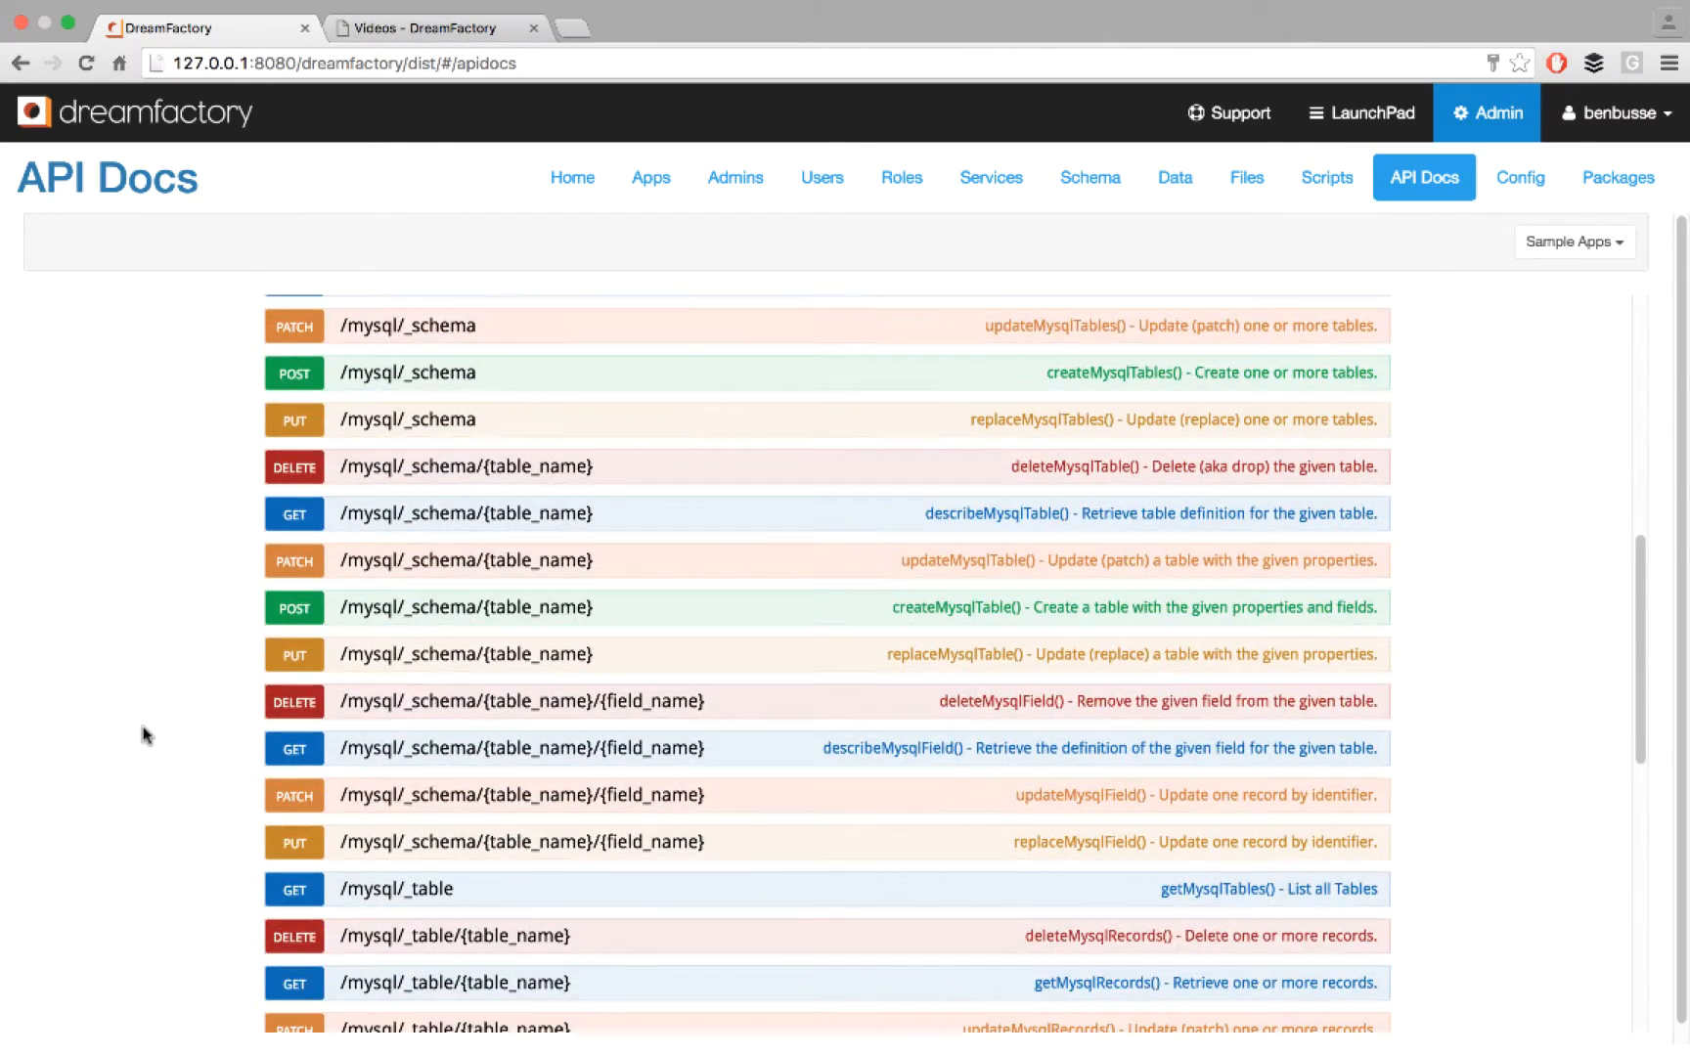
scroll(144, 735, down, 5)
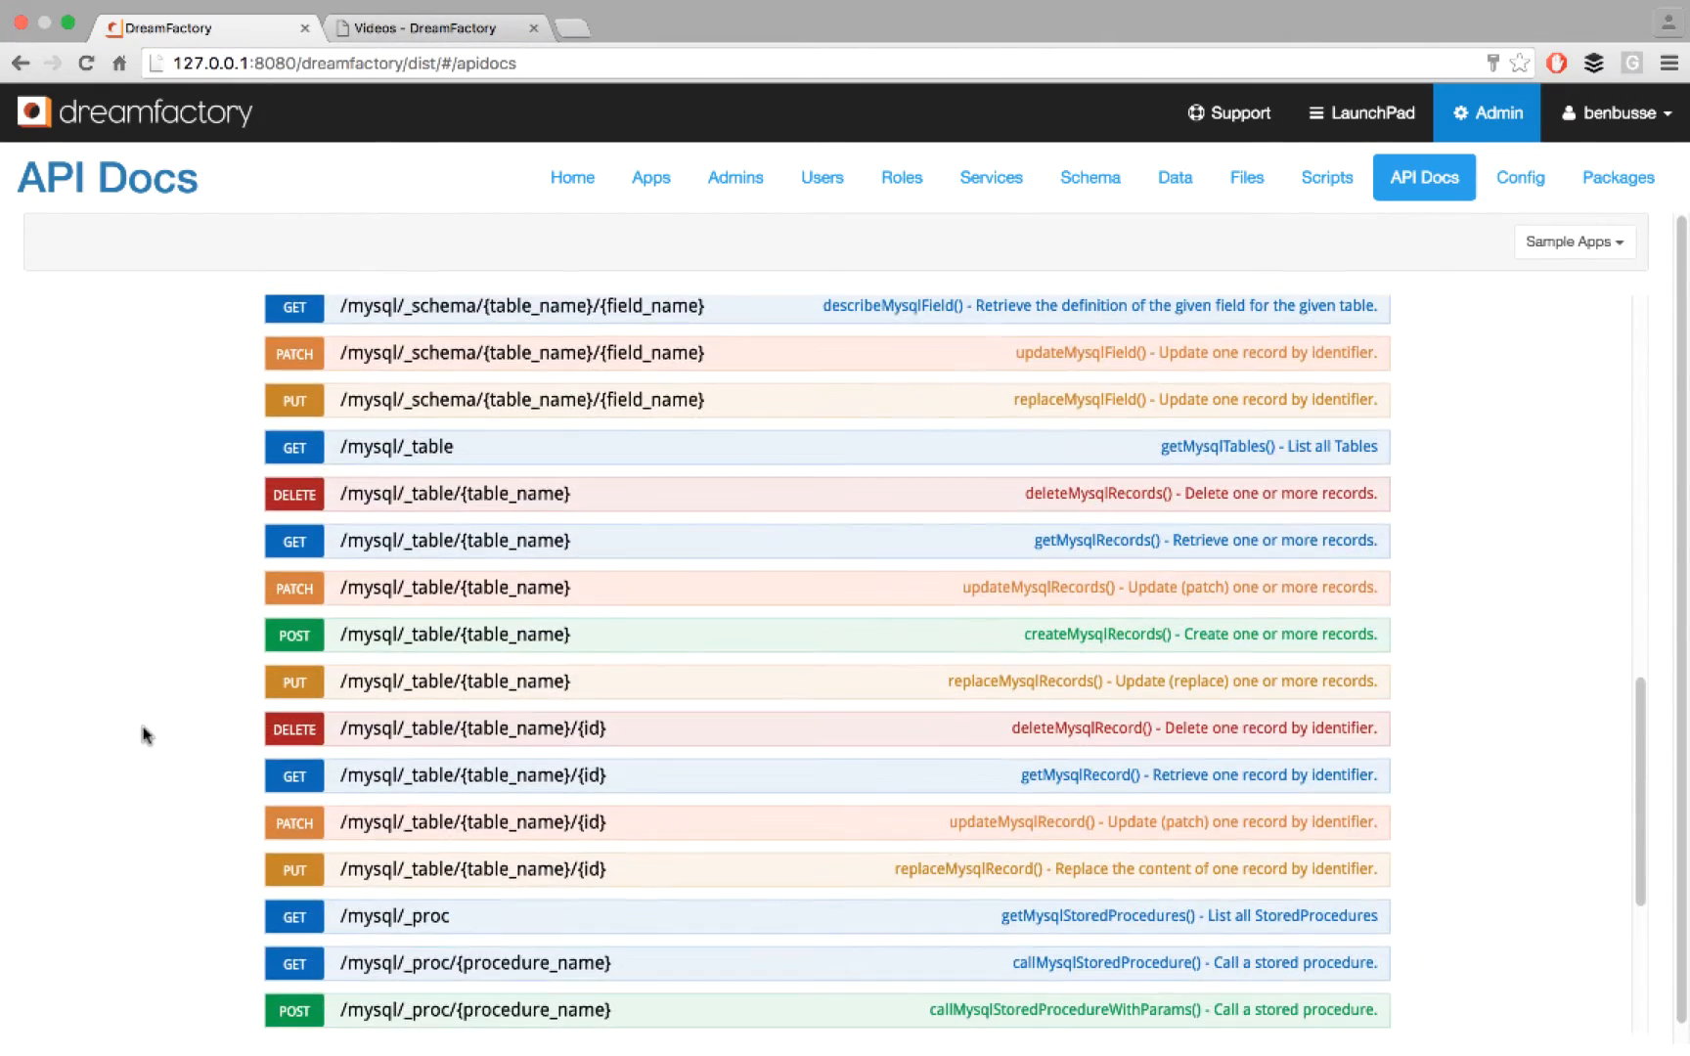
scroll(144, 734, down, 1)
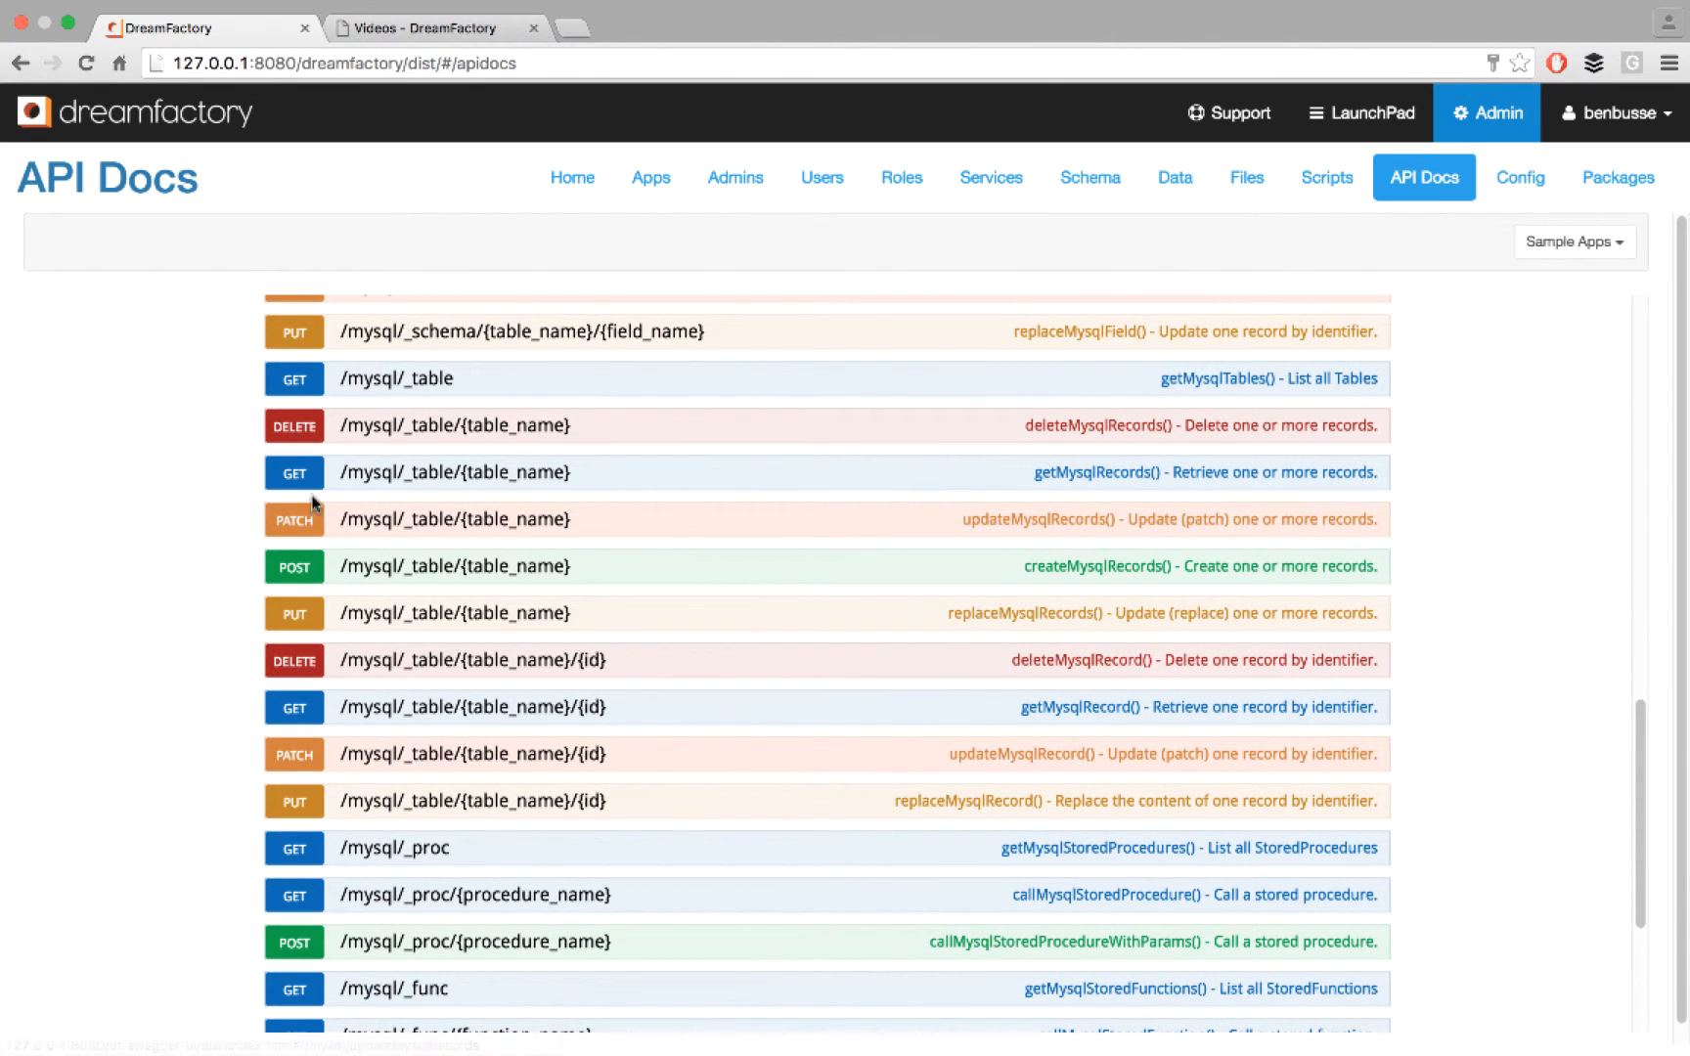
click(284, 477)
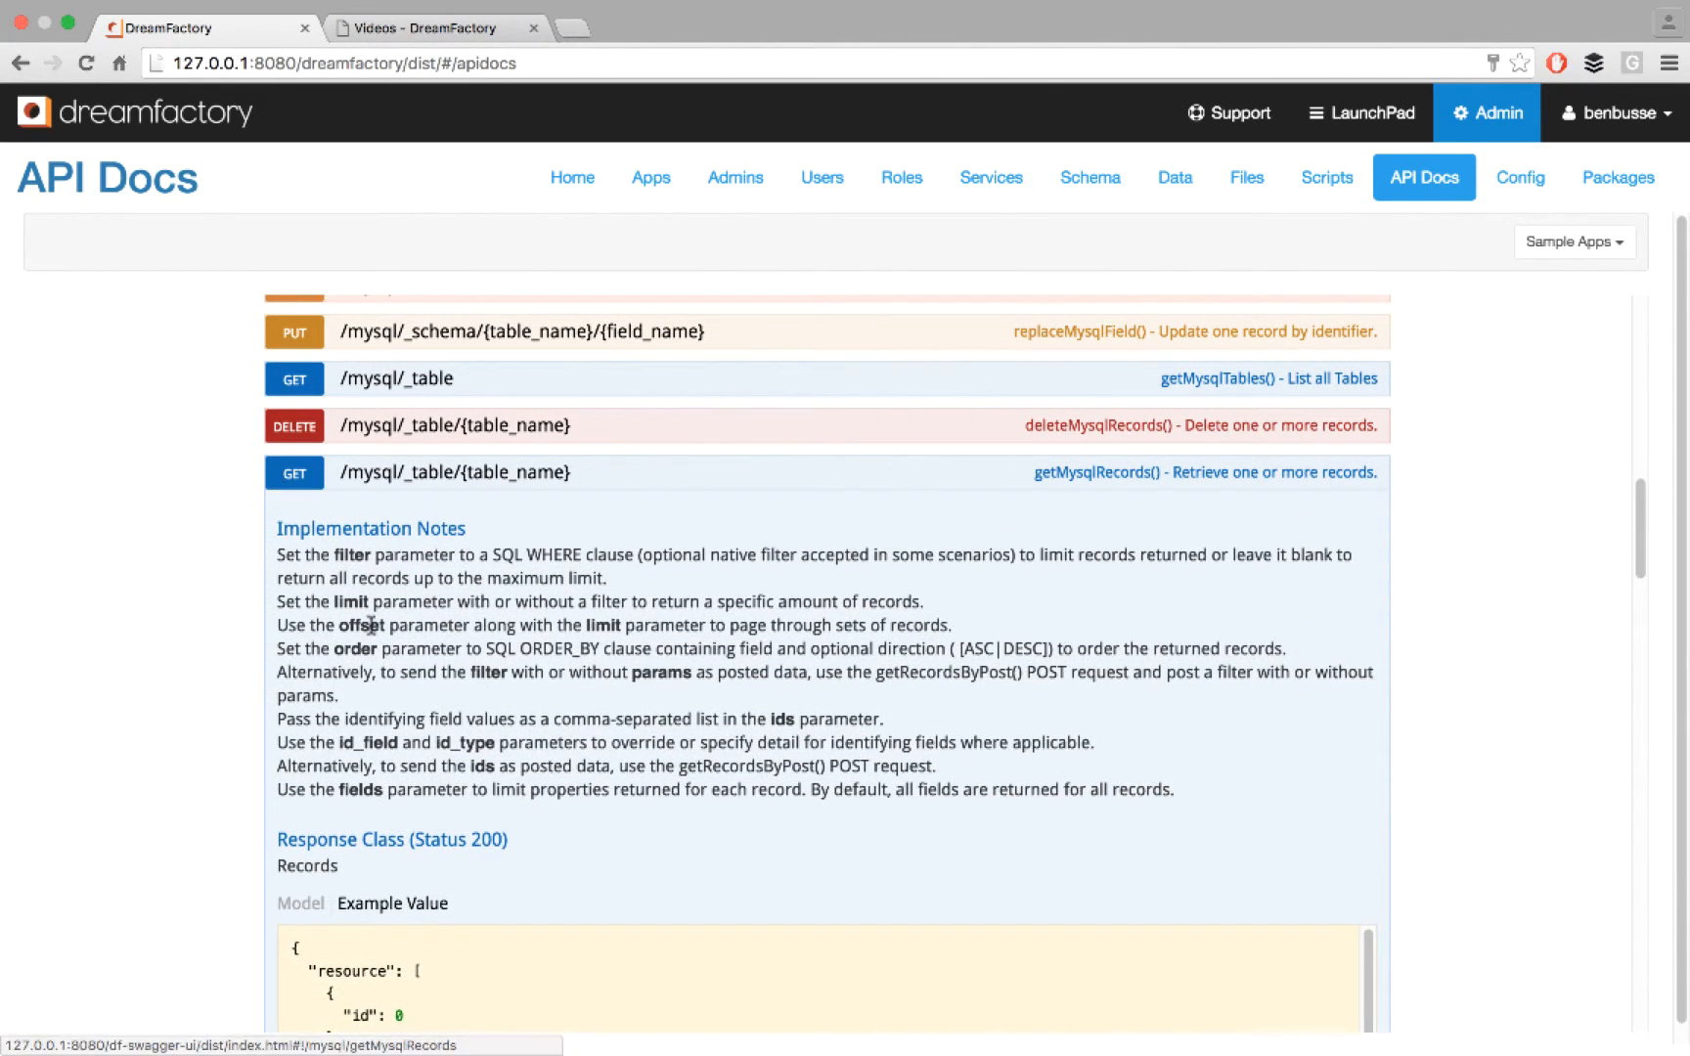
- Set the operation's table_name parameter to contact
scroll(362, 626, down, 10)
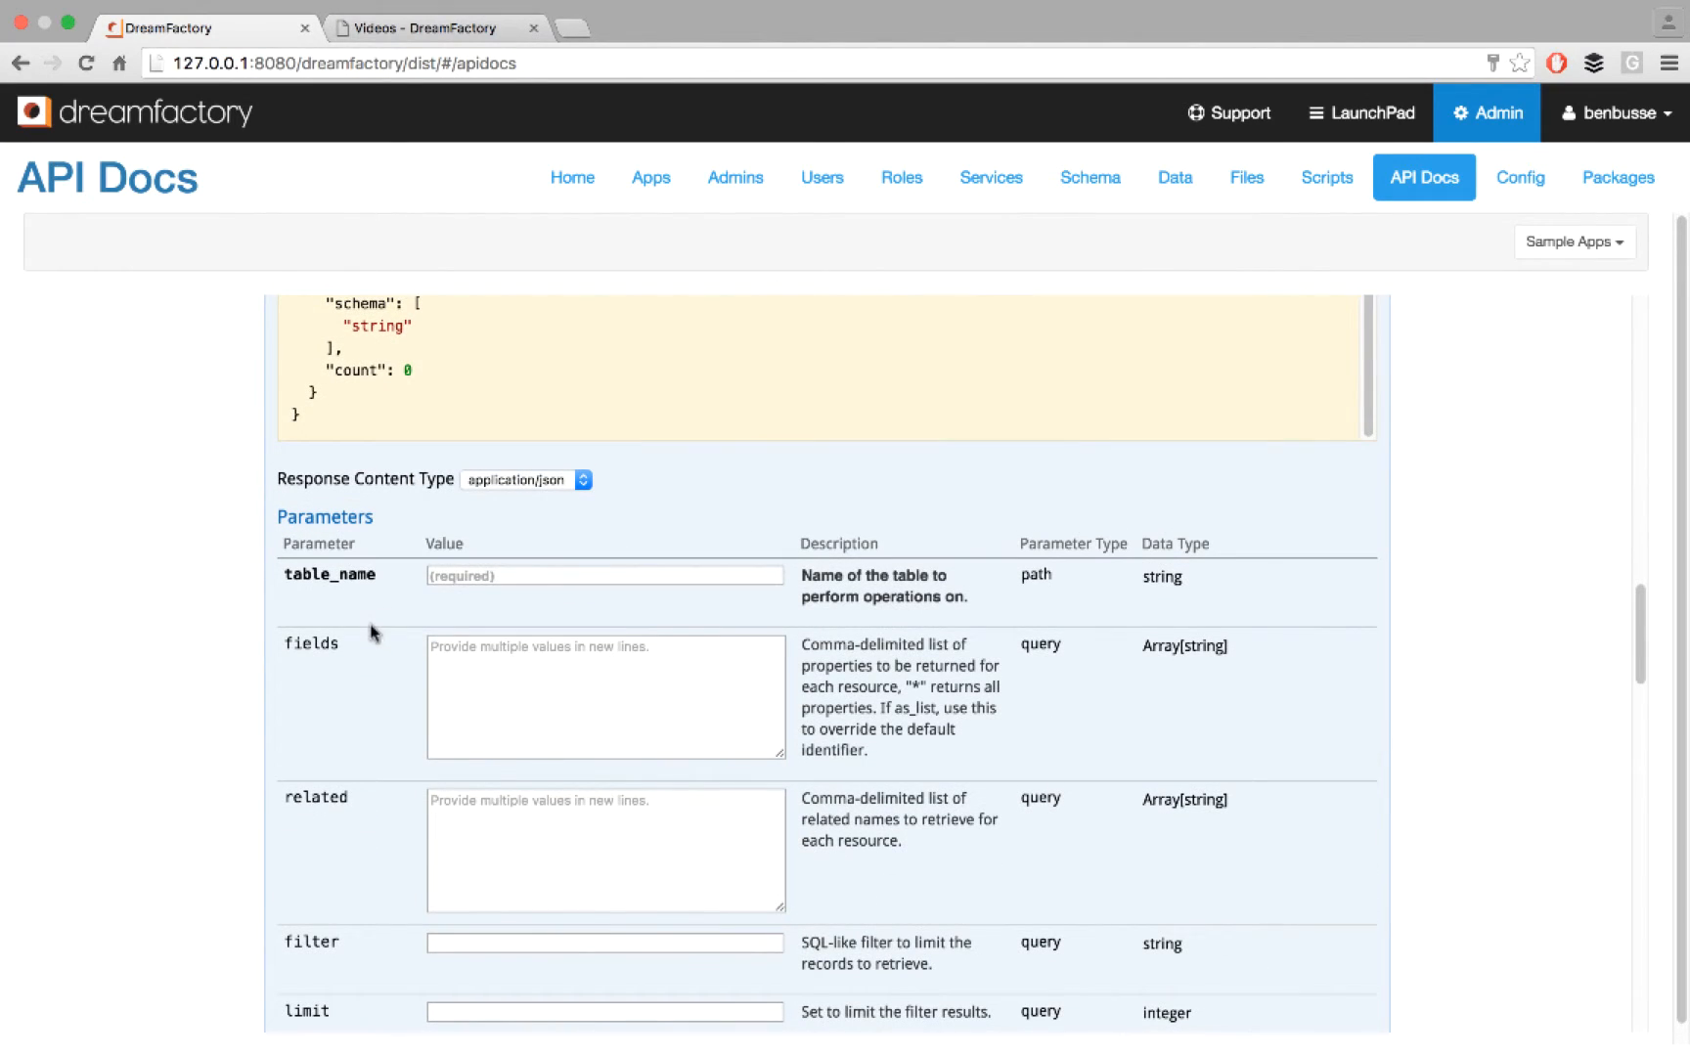
click(457, 574)
text(contact)
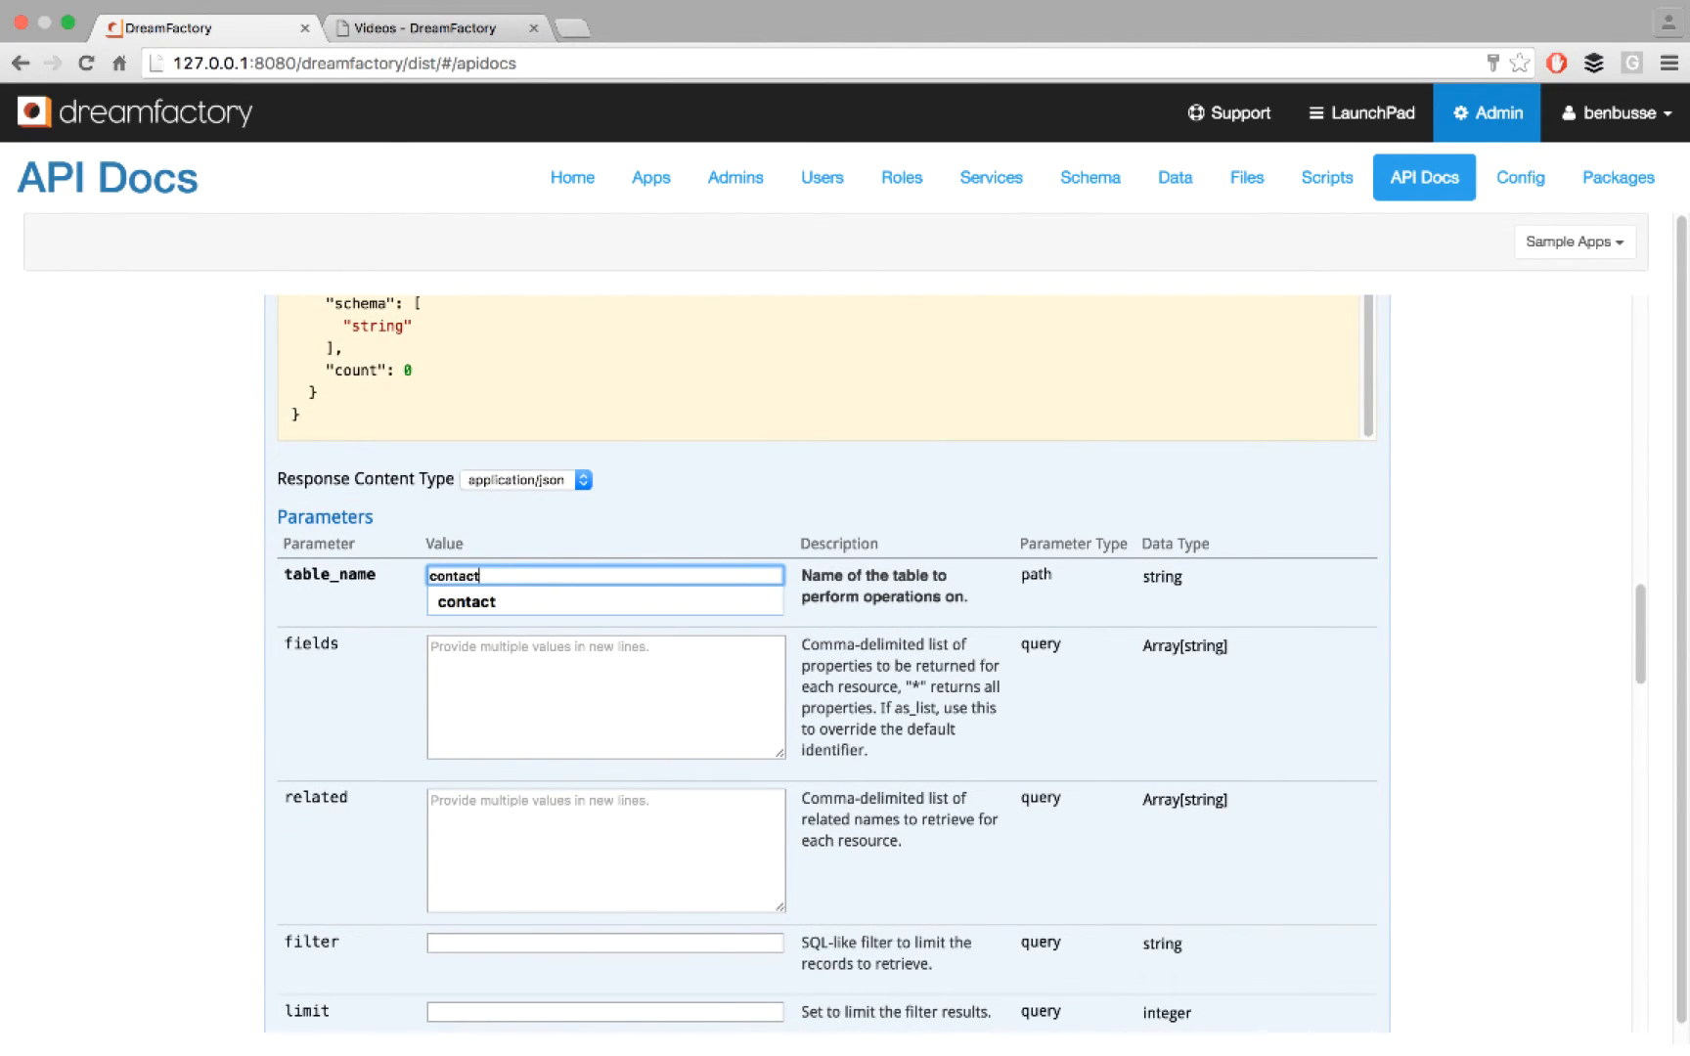
click(136, 615)
- Set the related parameter to mongodb.customer_by_username
click(482, 807)
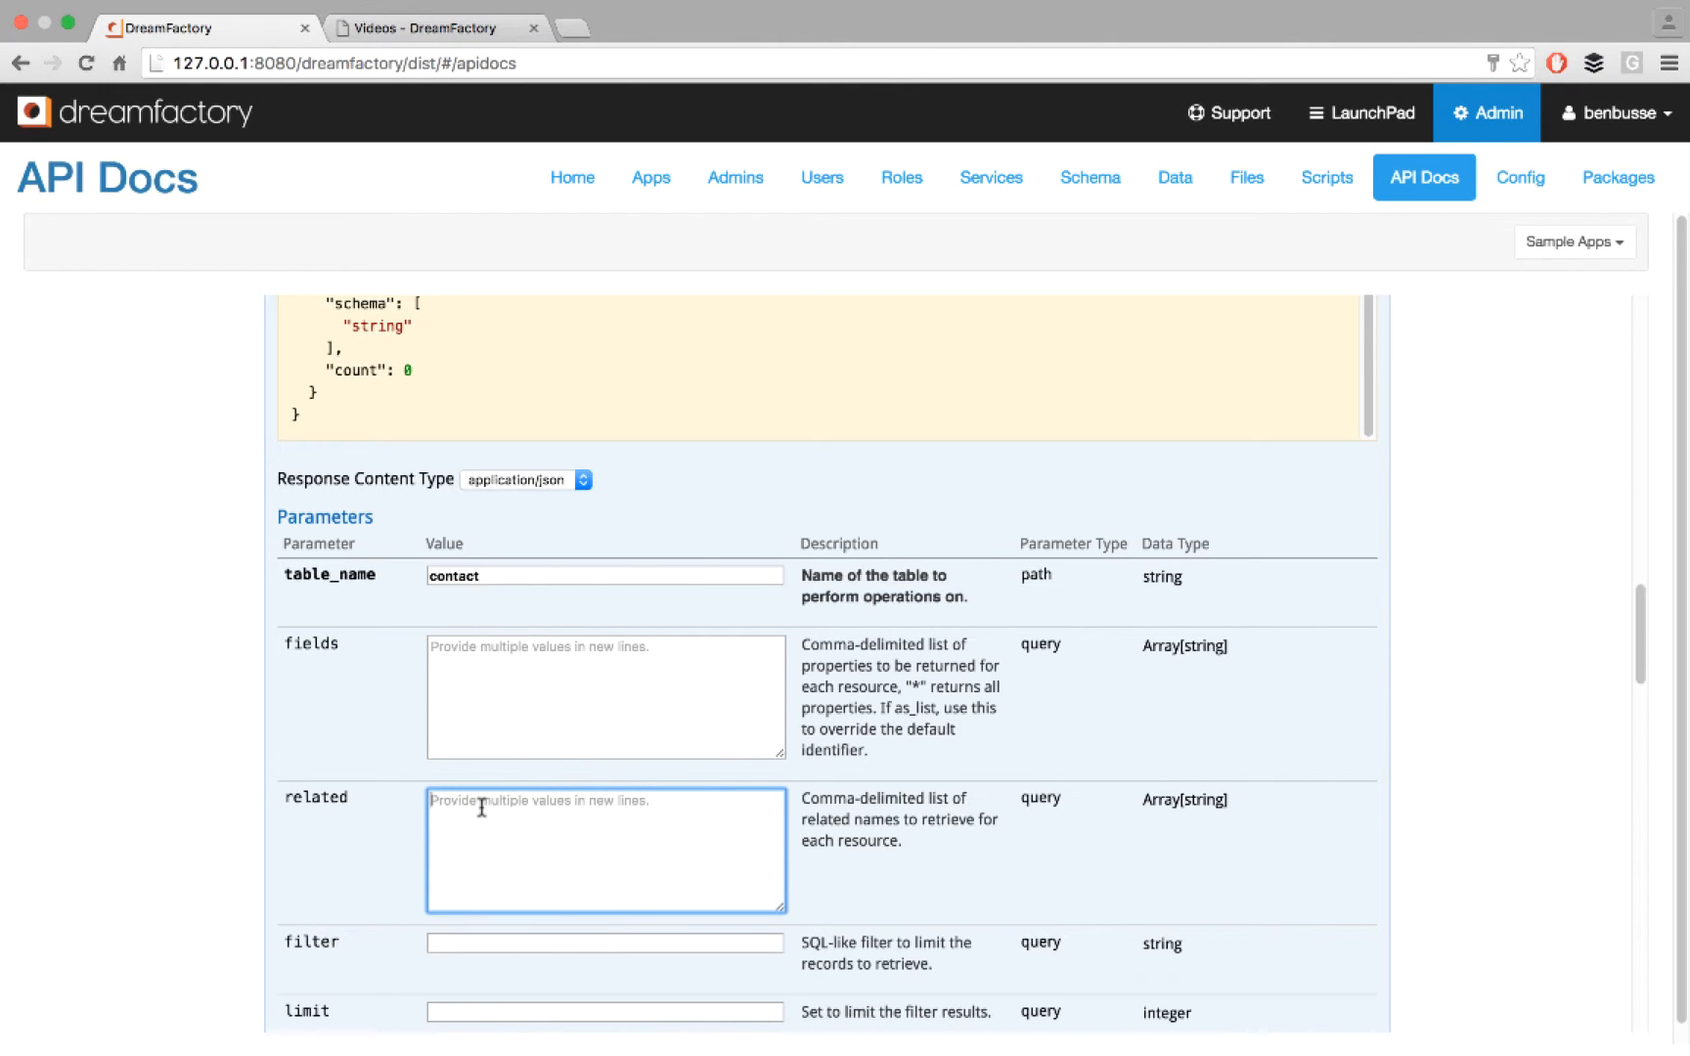
text(mongodb.custmer)
key(BackSpace)
key(BackSpace)
key(BackSpace)
text(oer)
key(BackSpace)
text(mer_by_username)
- Send the GET request for the contact records with their related MongoDB customers
scroll(471, 832, down, 10)
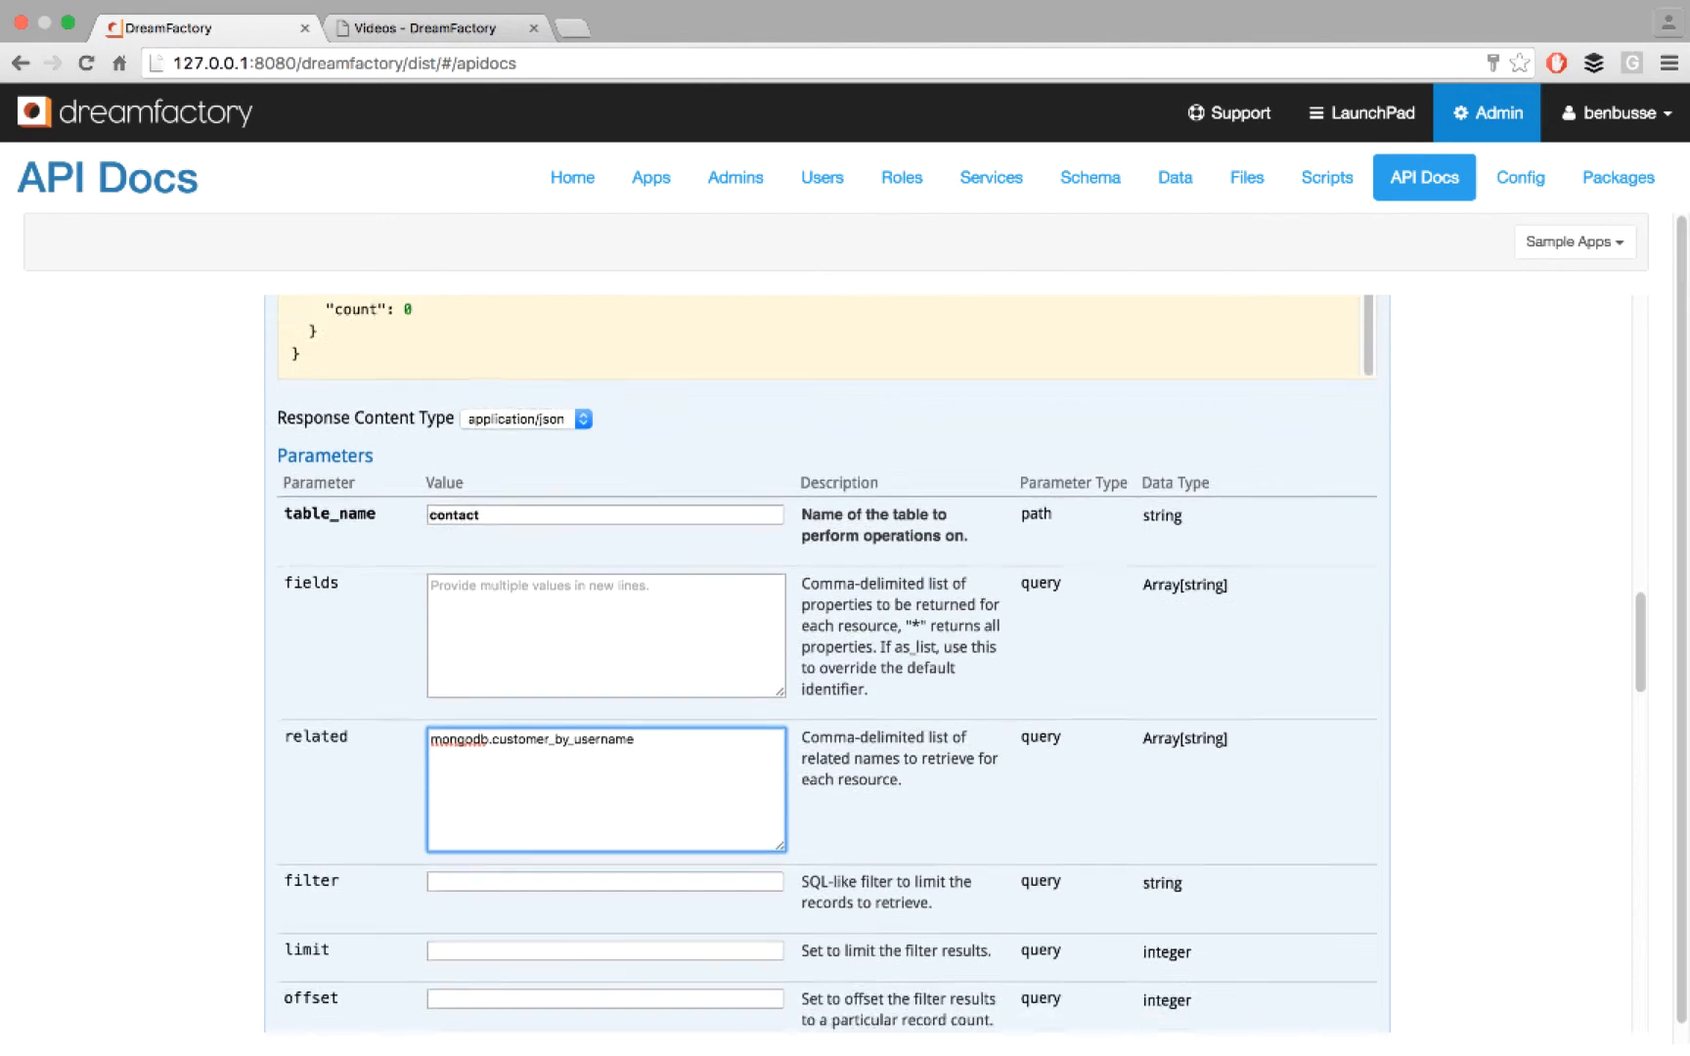
scroll(471, 832, down, 8)
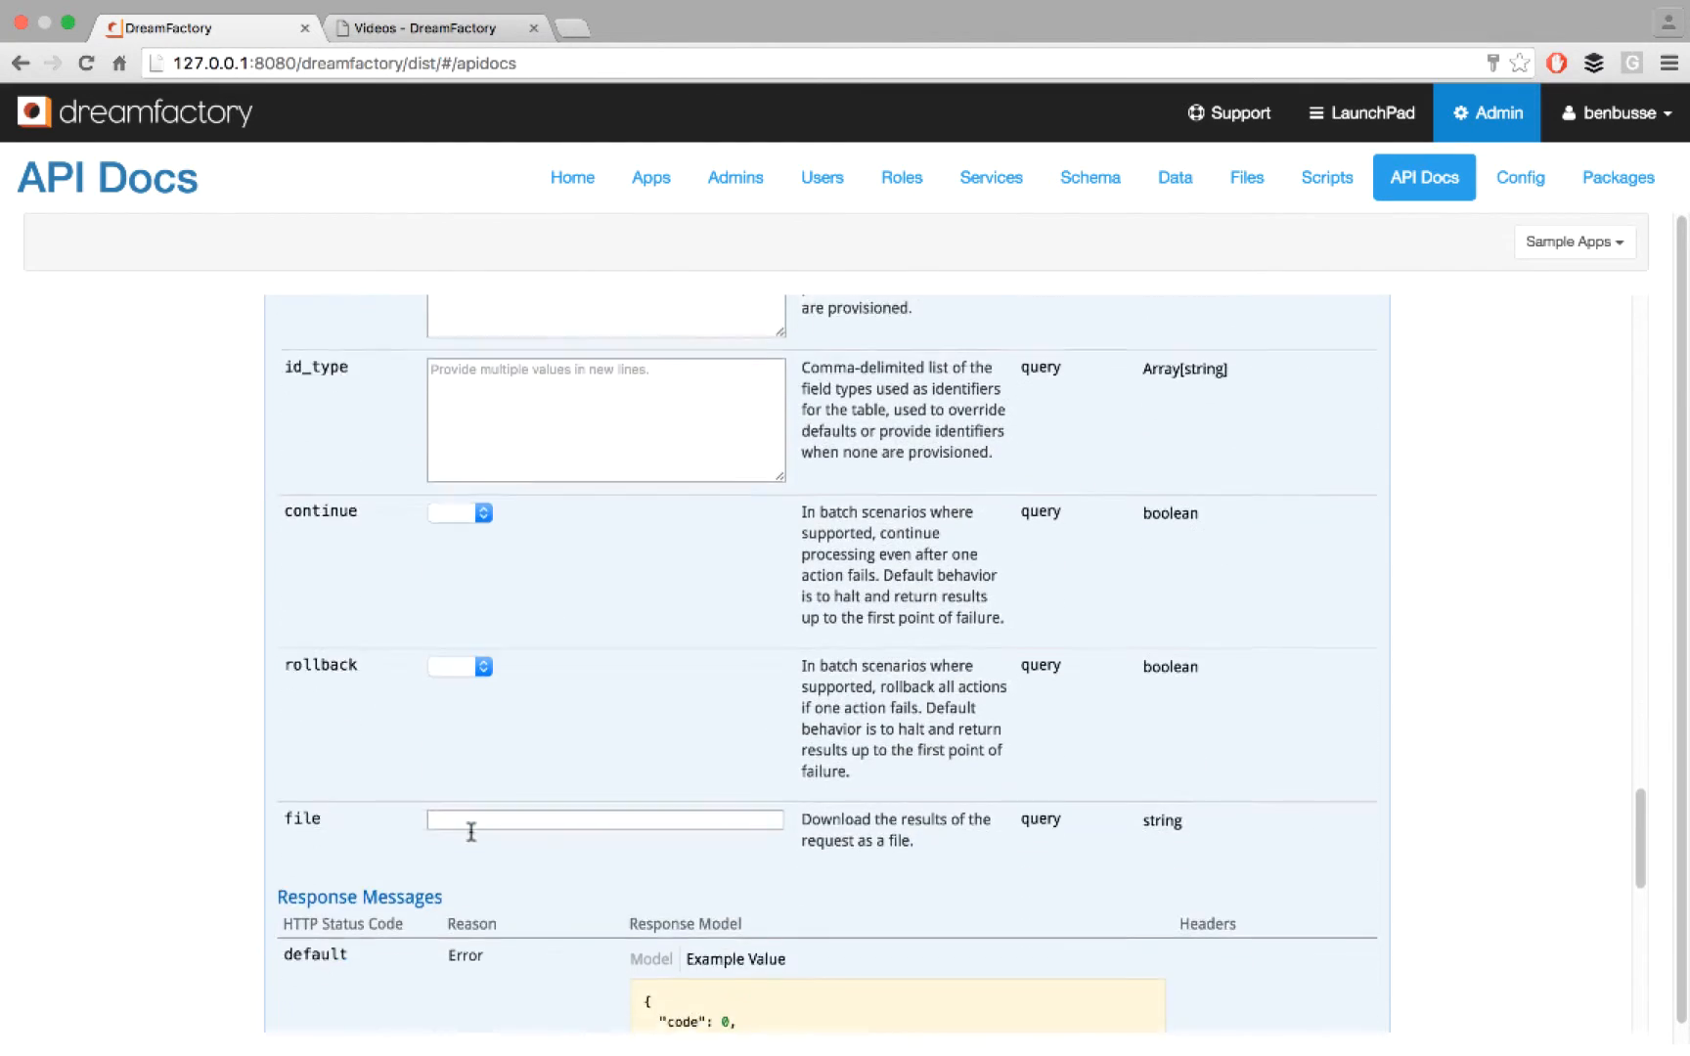
click(318, 680)
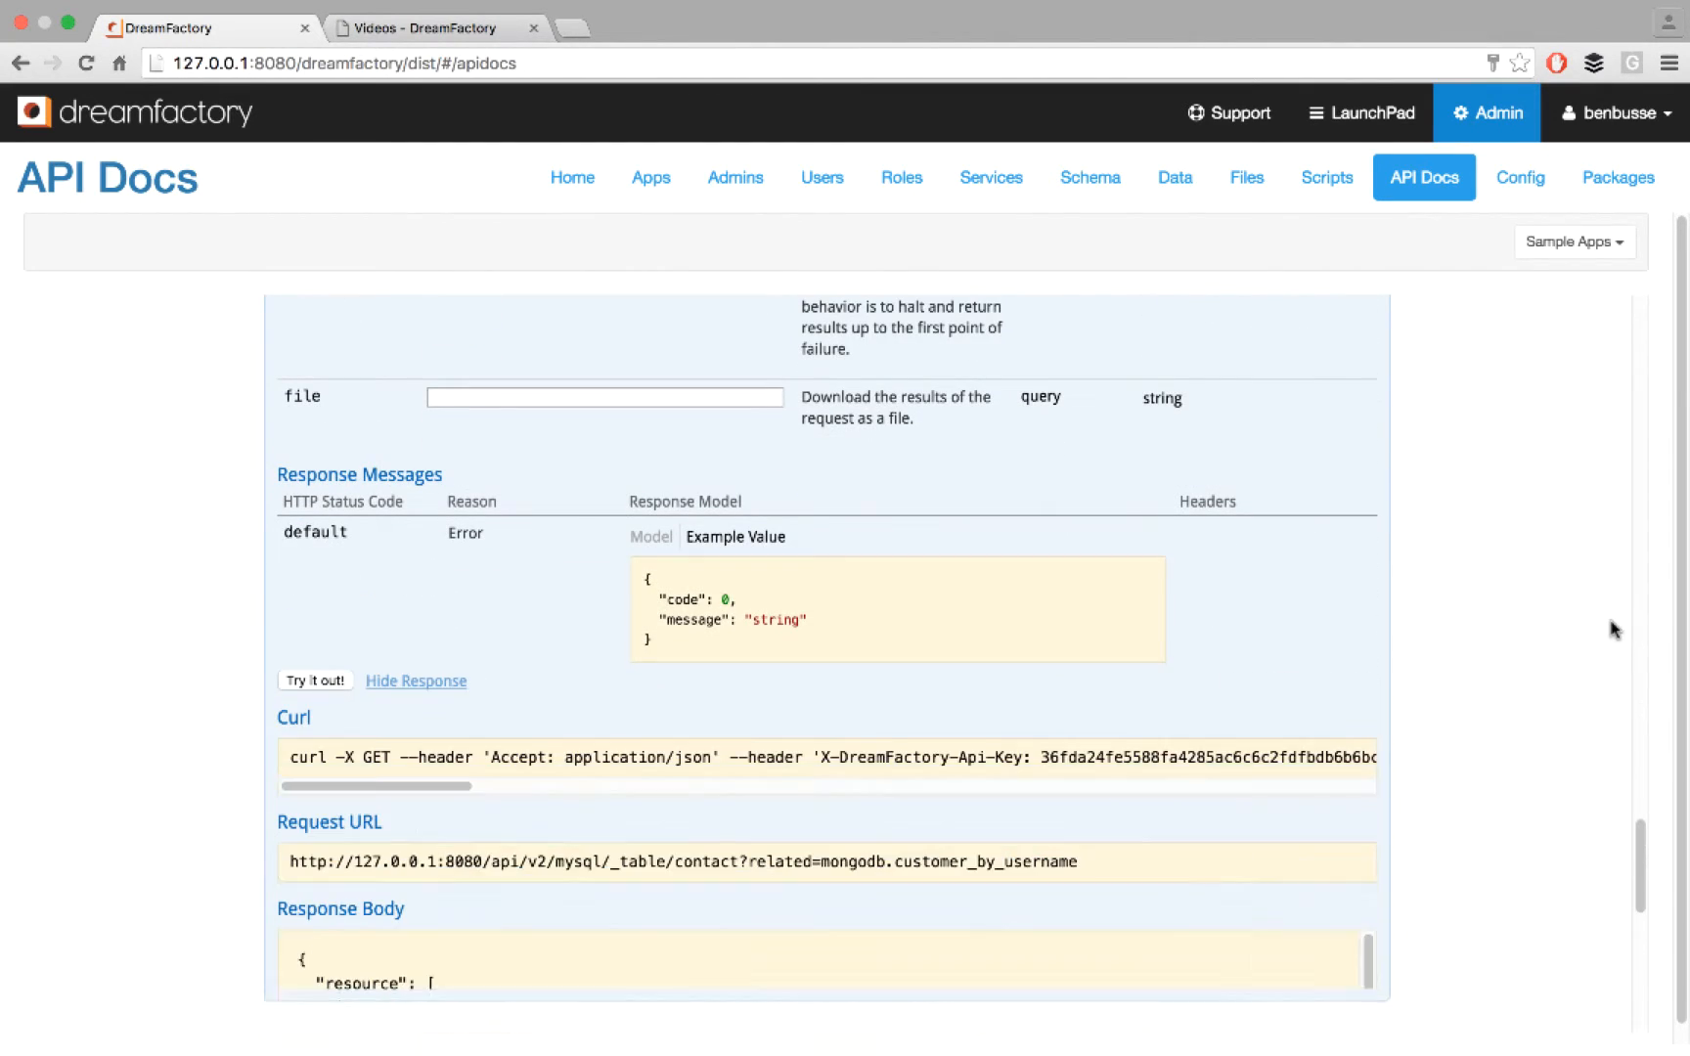
- Examine the request URL's table and related parameters and the joined contact and customer records in the response body
scroll(1618, 623, down, 4)
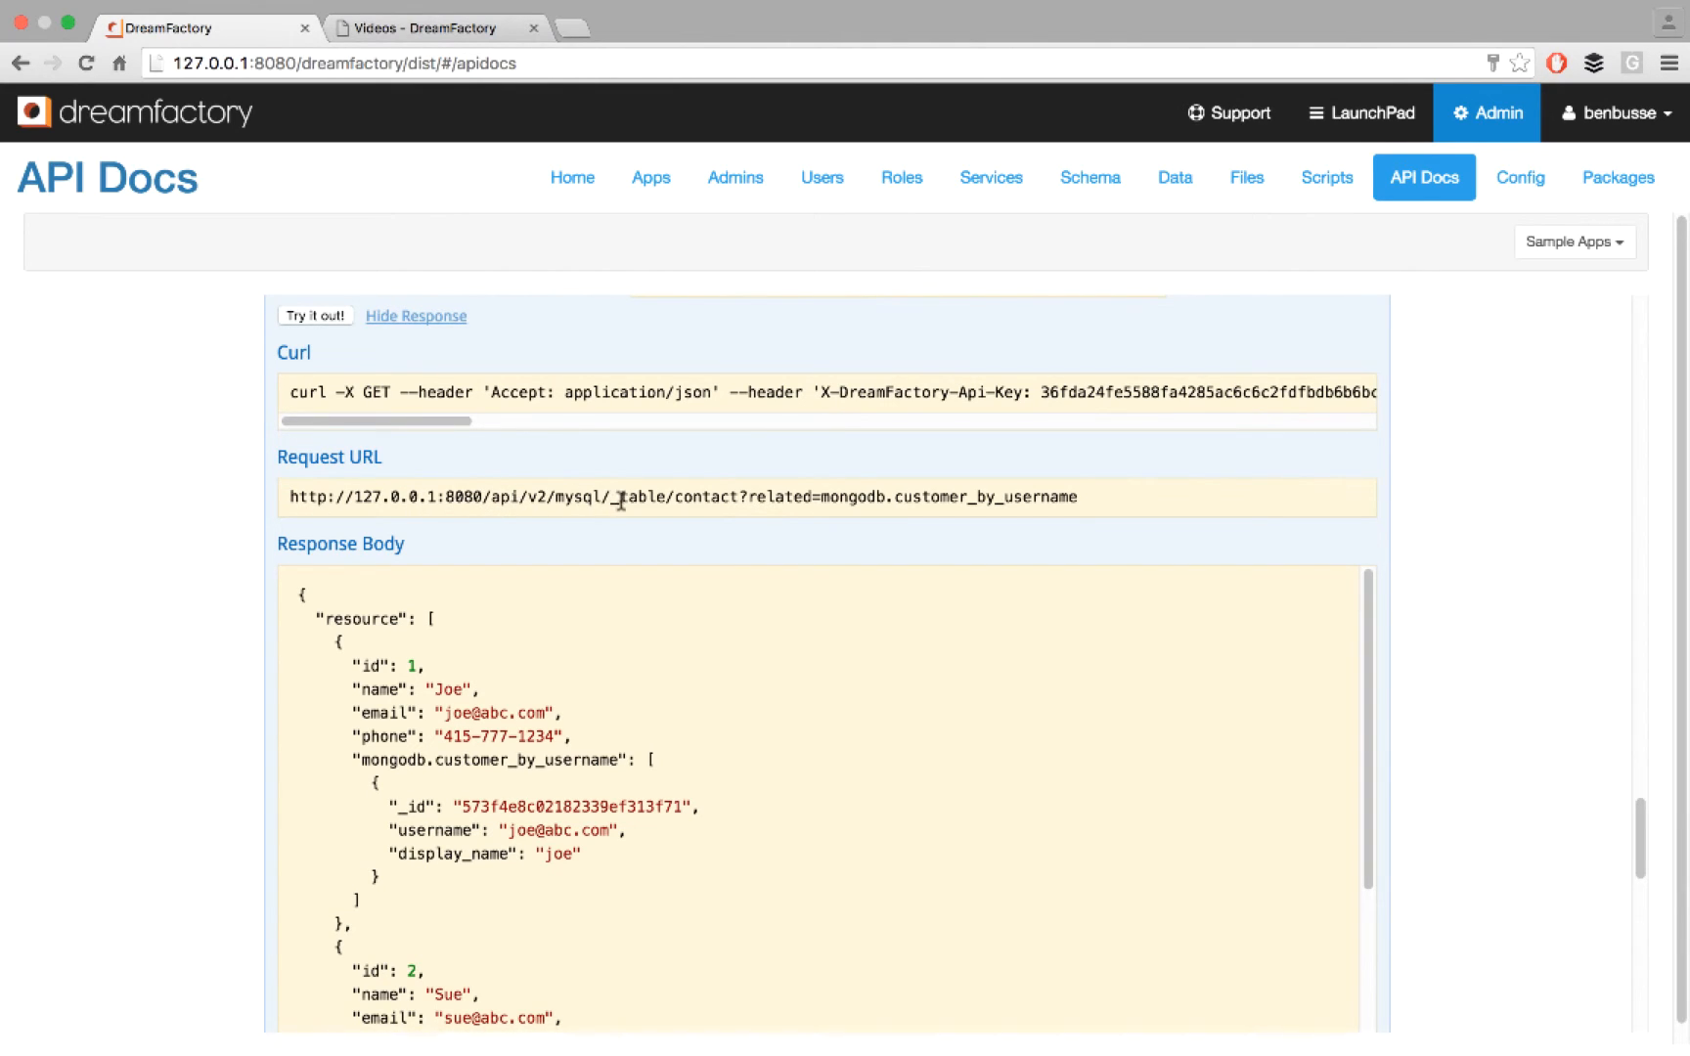
drag(675, 497, 1088, 496)
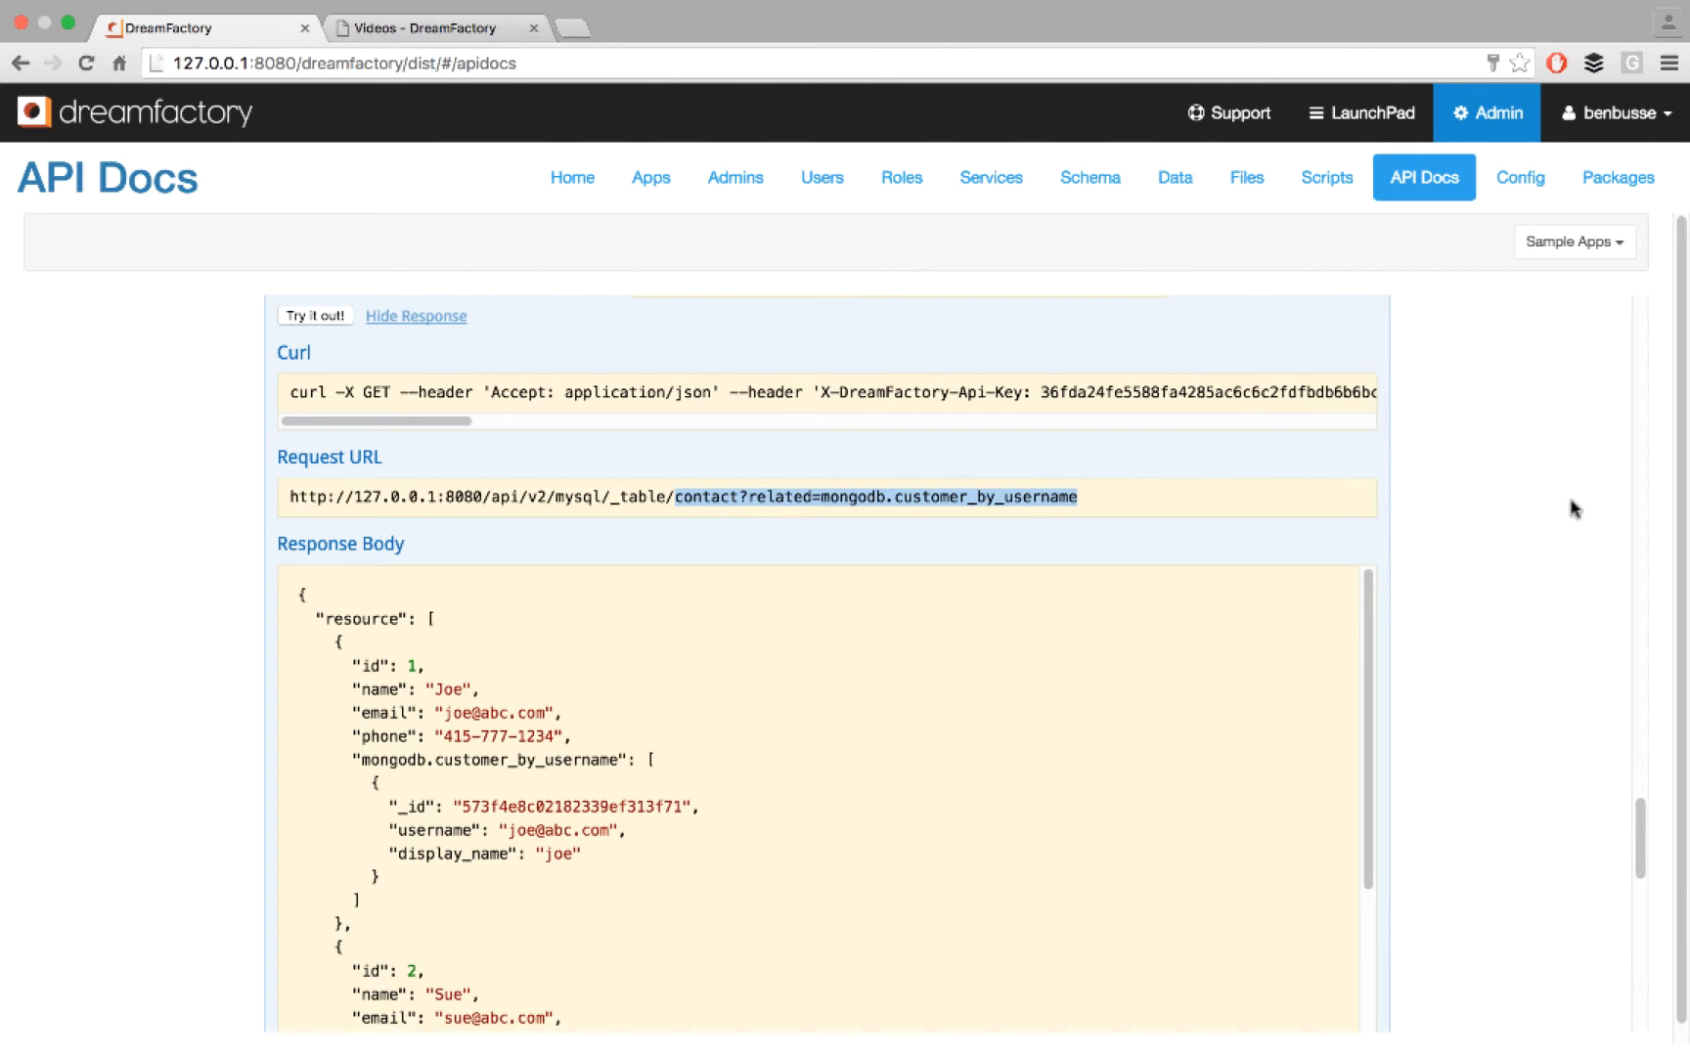
scroll(1571, 508, down, 4)
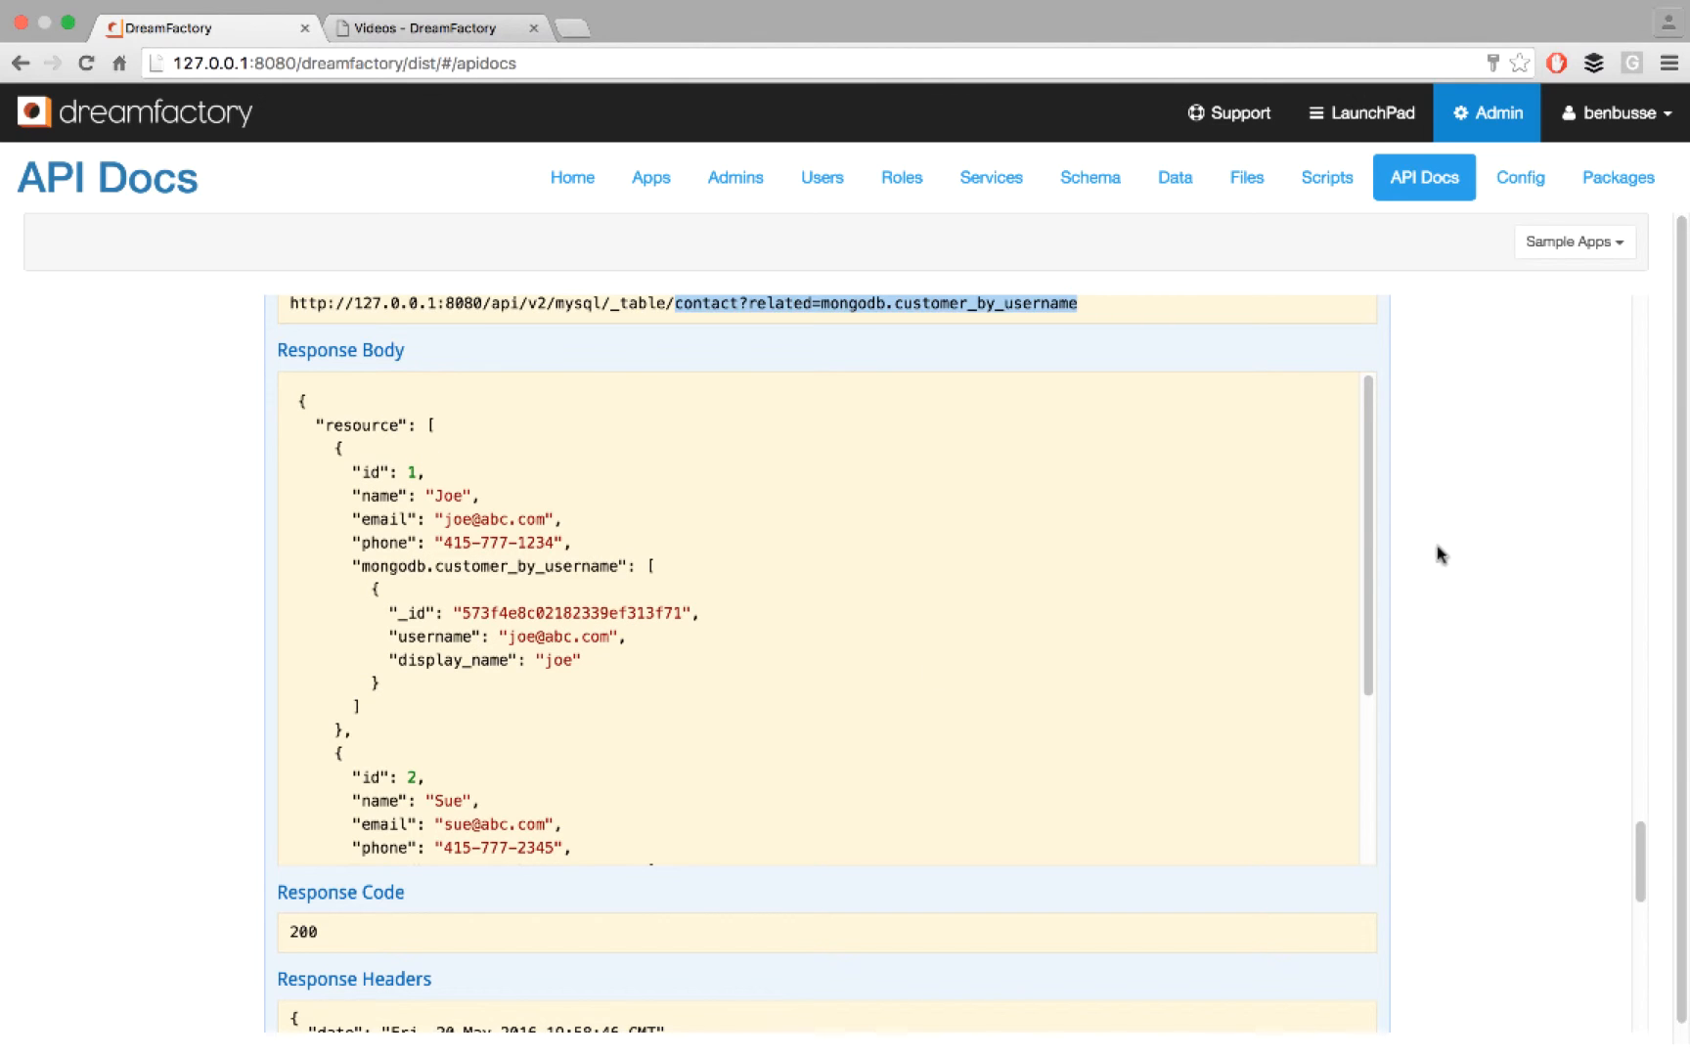
drag(1372, 506, 1361, 641)
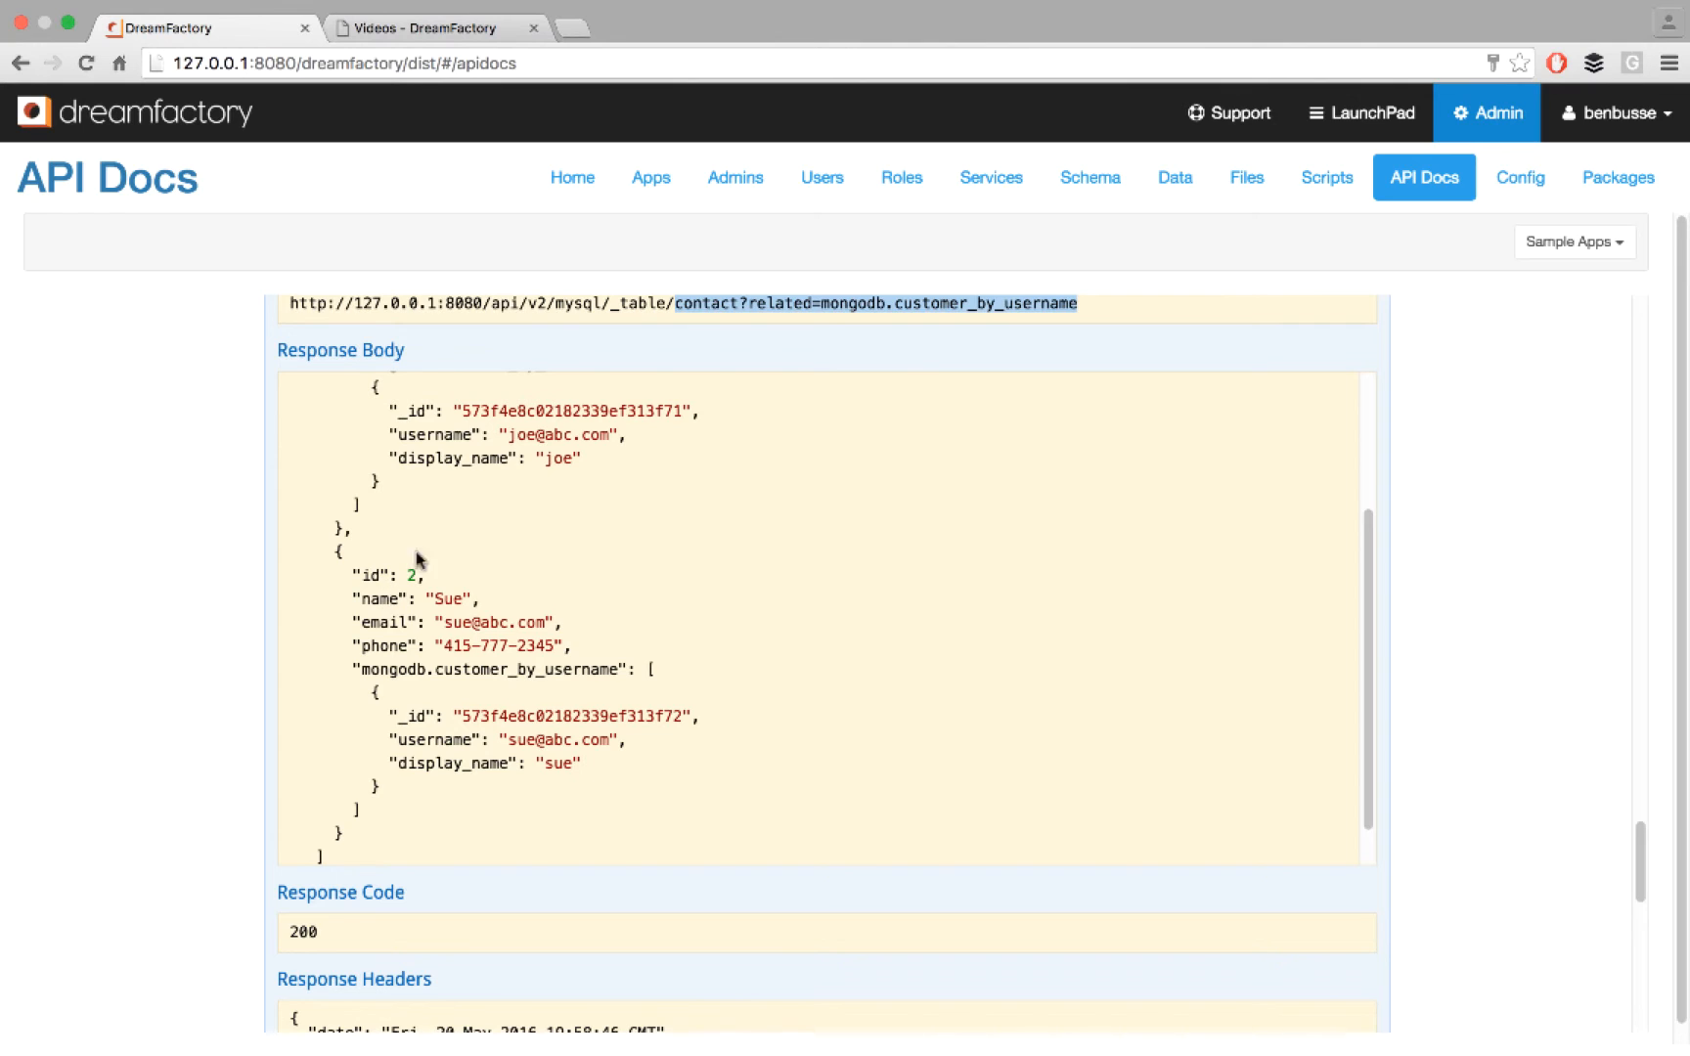
scroll(466, 494, up, 2)
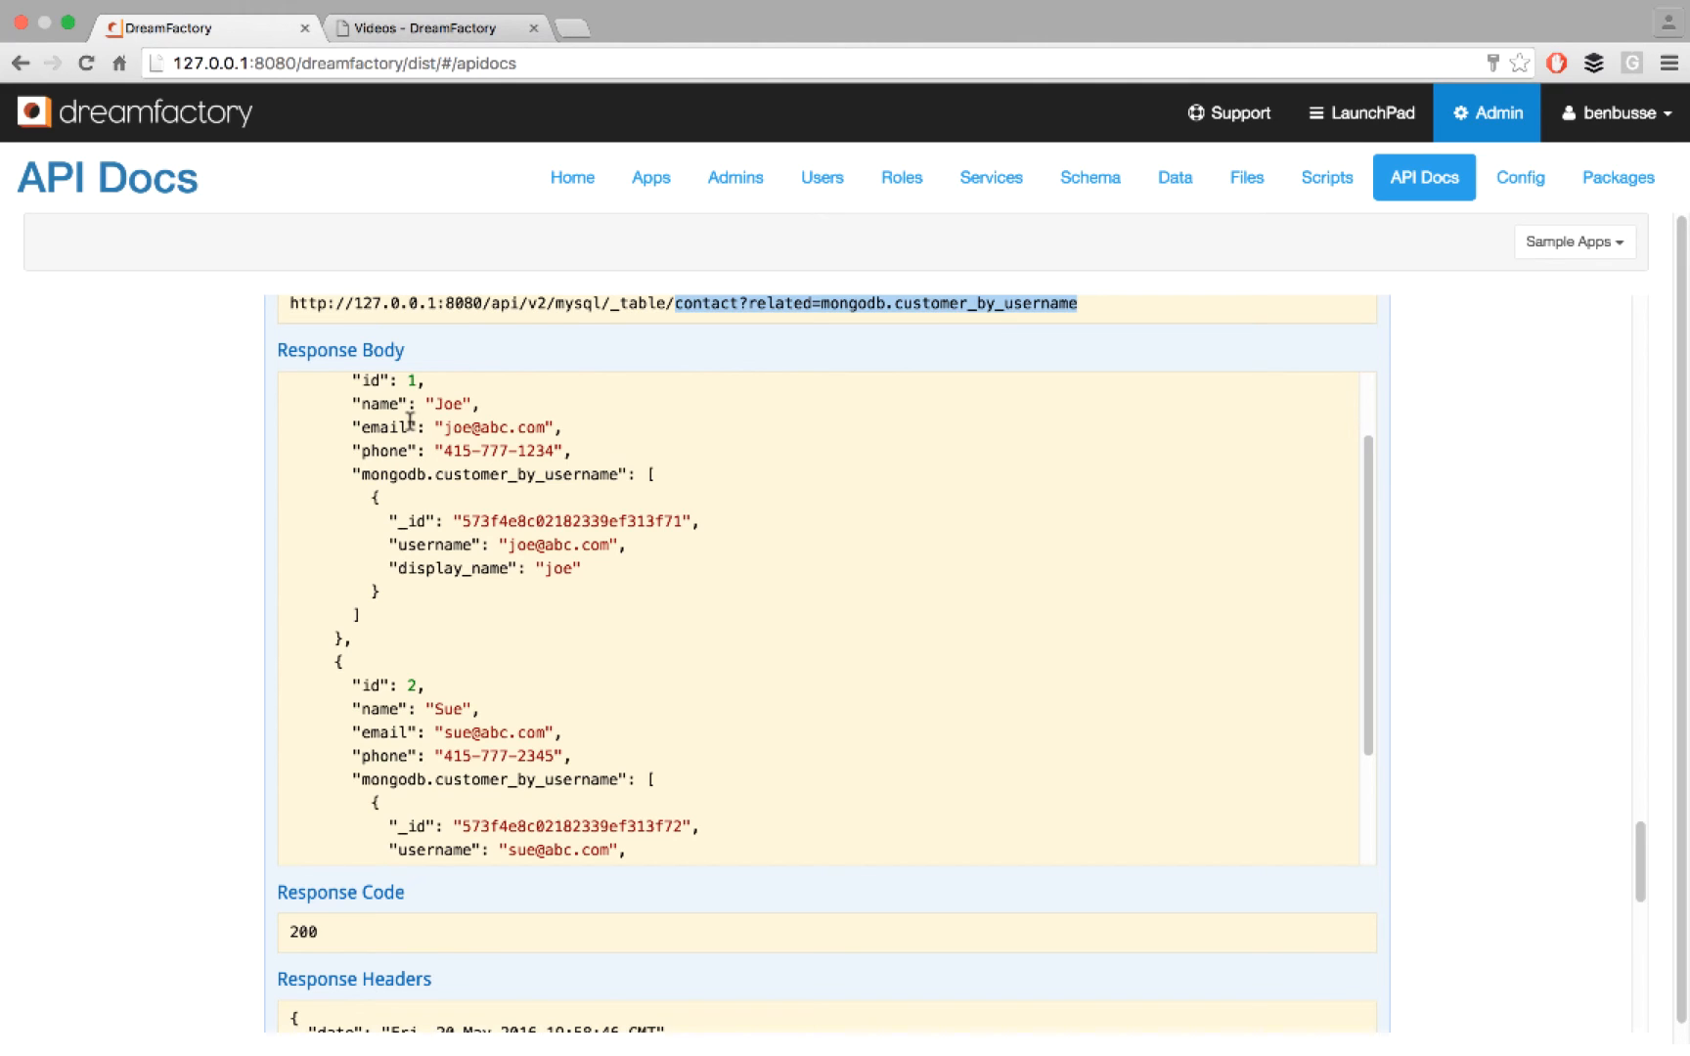
- Switch to the DreamFactory wiki's Videos page and look through its admin console and tutorial video lists
click(445, 54)
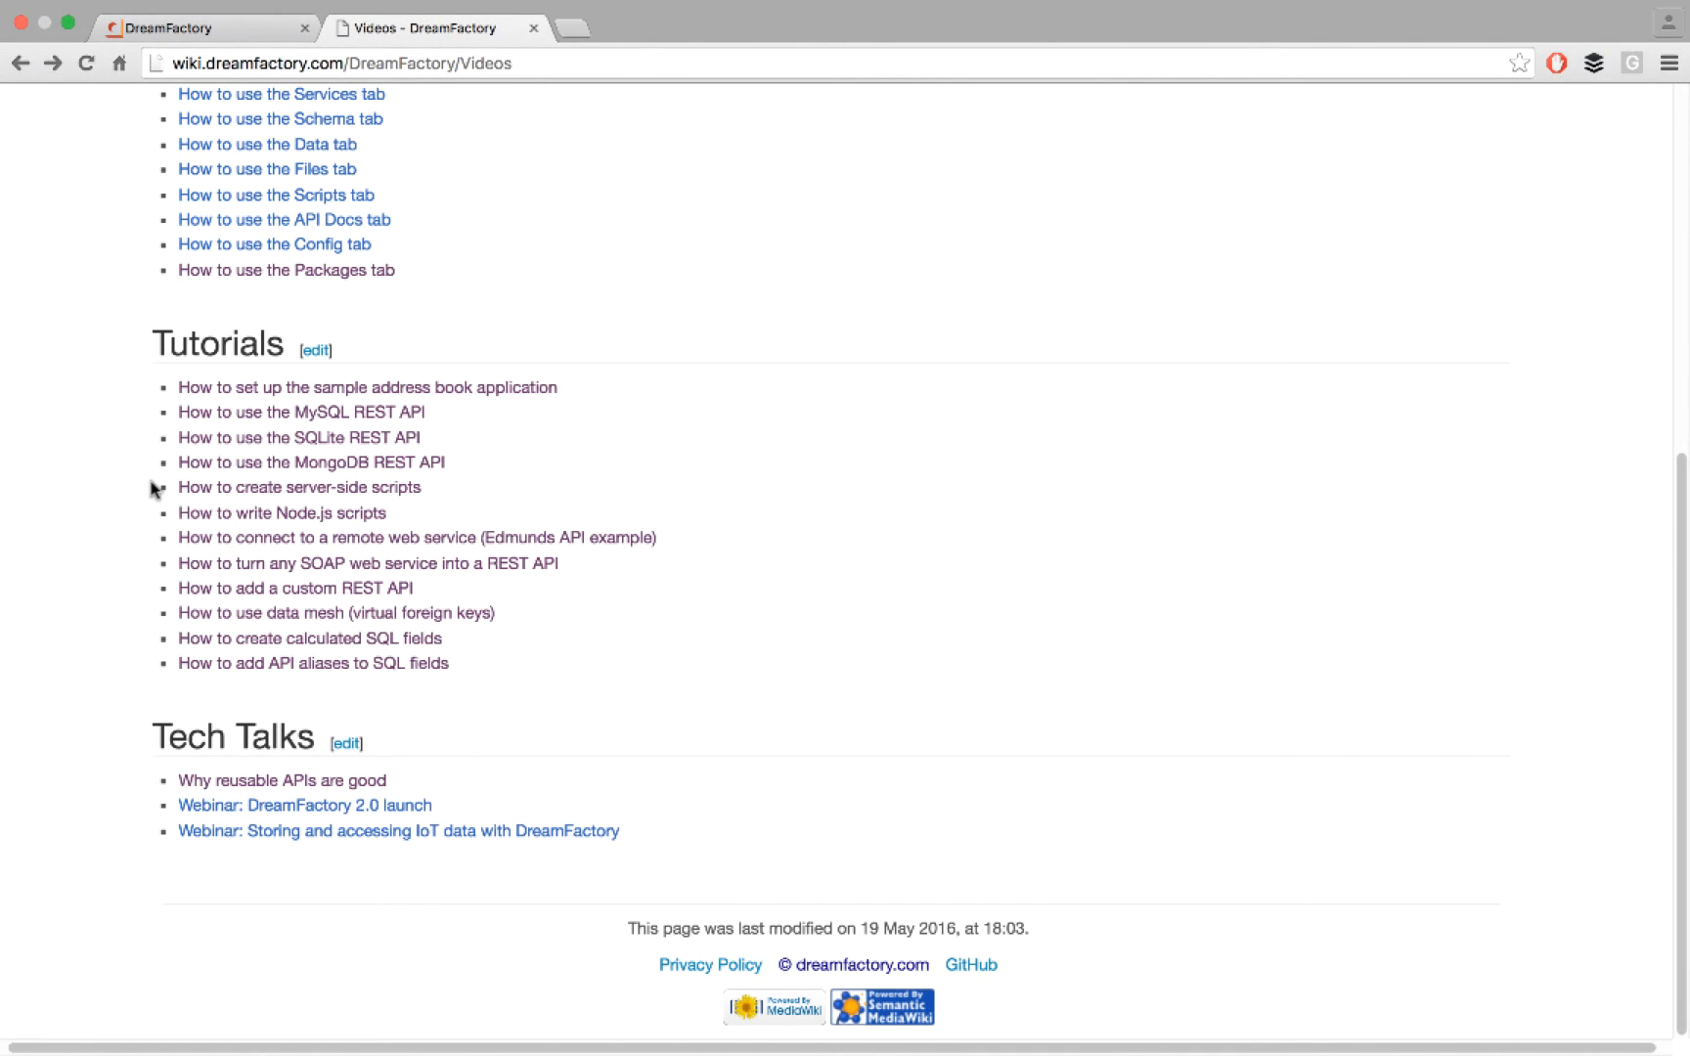
scroll(153, 489, up, 10)
scroll(151, 483, down, 8)
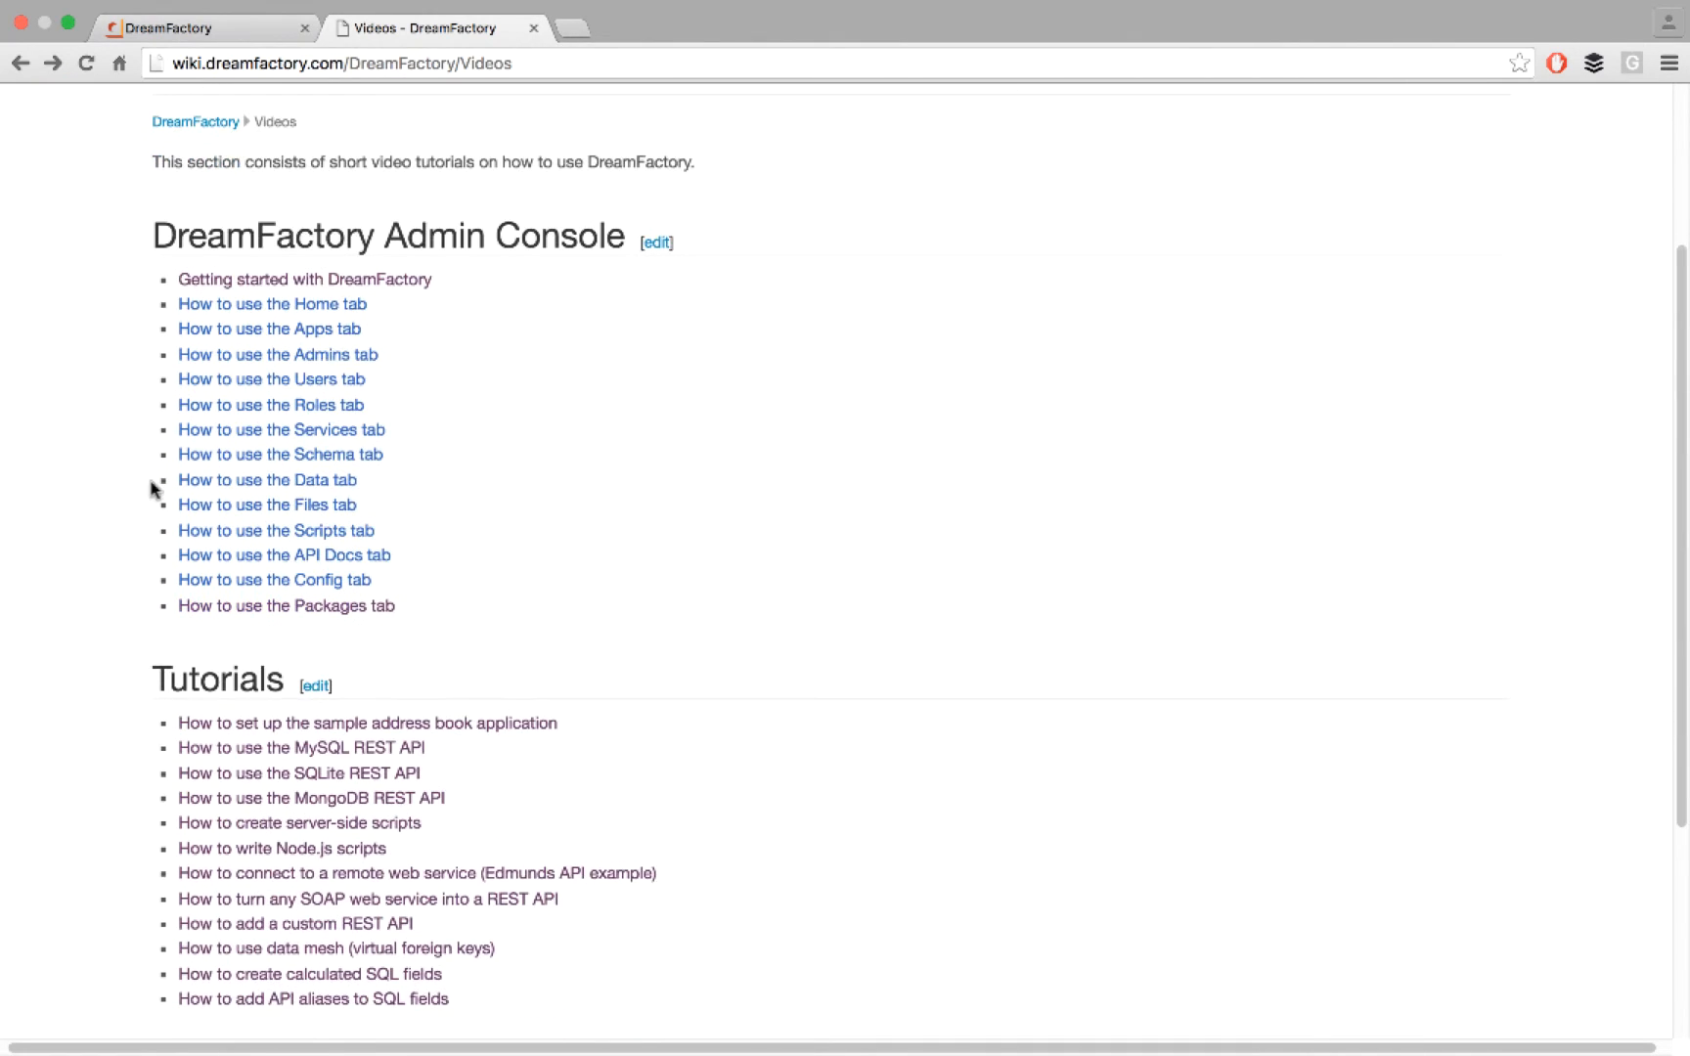